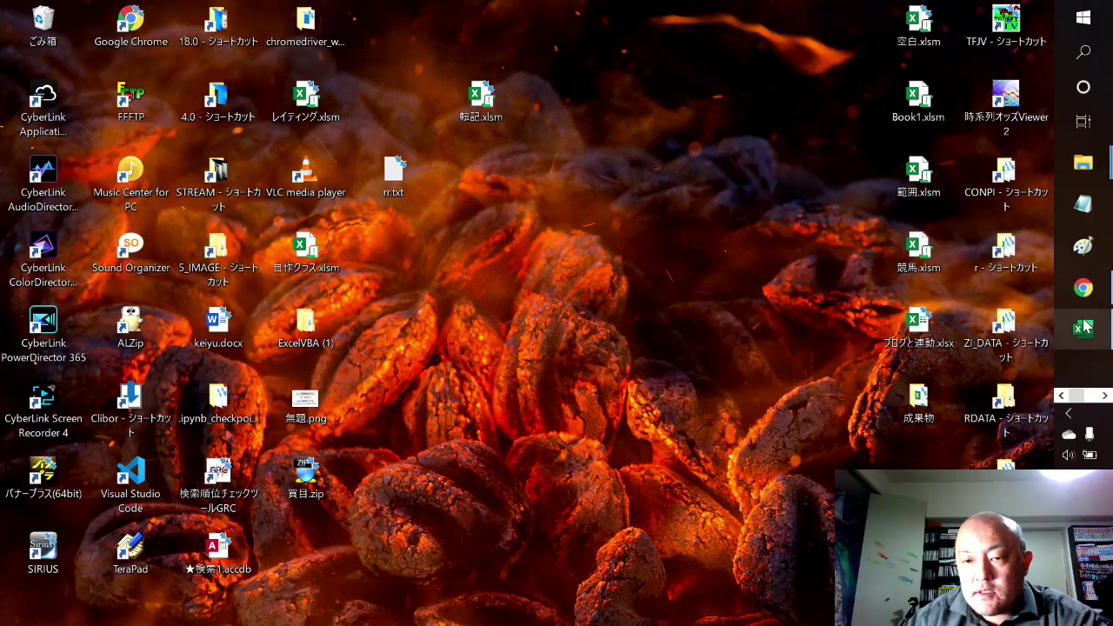
Bring the 抽出.xlsm workbook to the front and select cell A1 holding 2018/6/24.
{"action": "left_click", "coordinate": [1083, 327]}
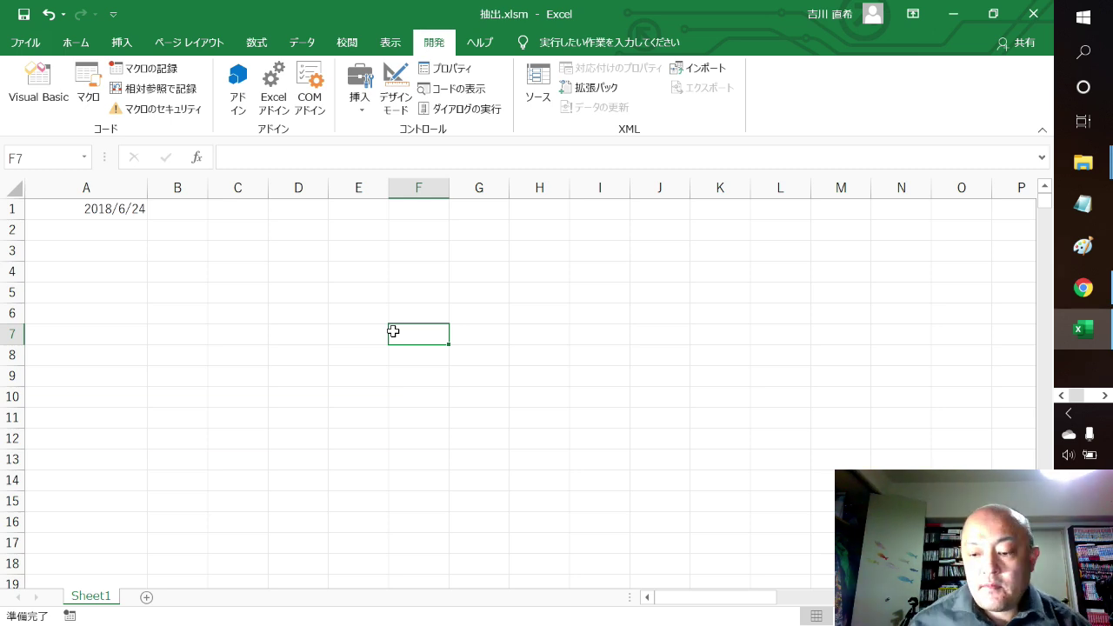
{"action": "left_click", "coordinate": [87, 206]}
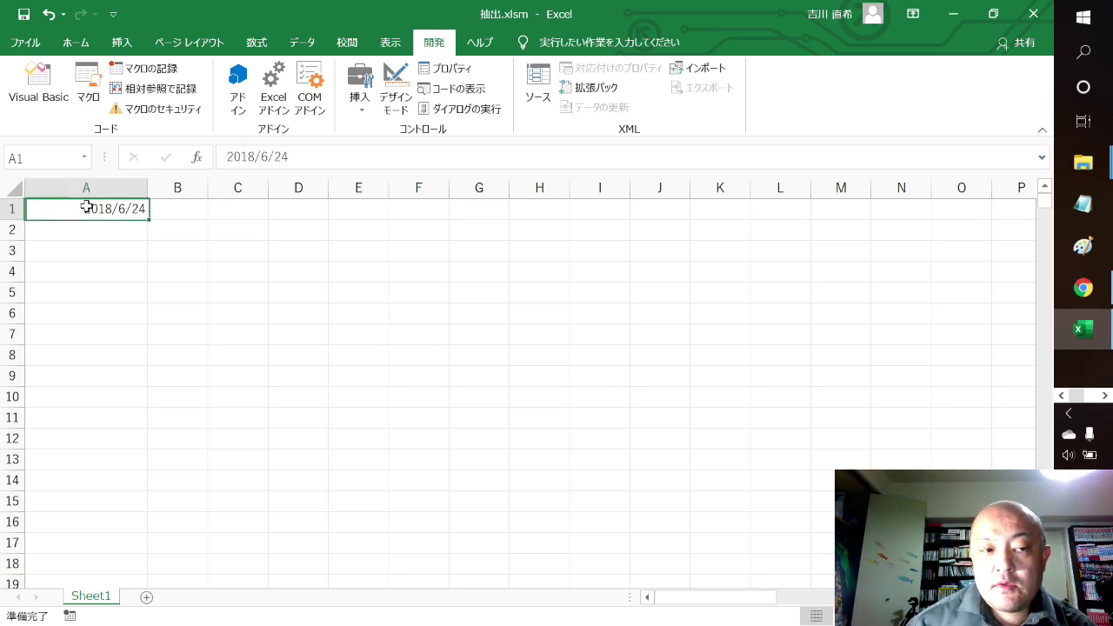
Empty cell A1, run the データ結果取込 macro, and end it at the run-time error.
{"action": "key", "text": "BackSpace"}
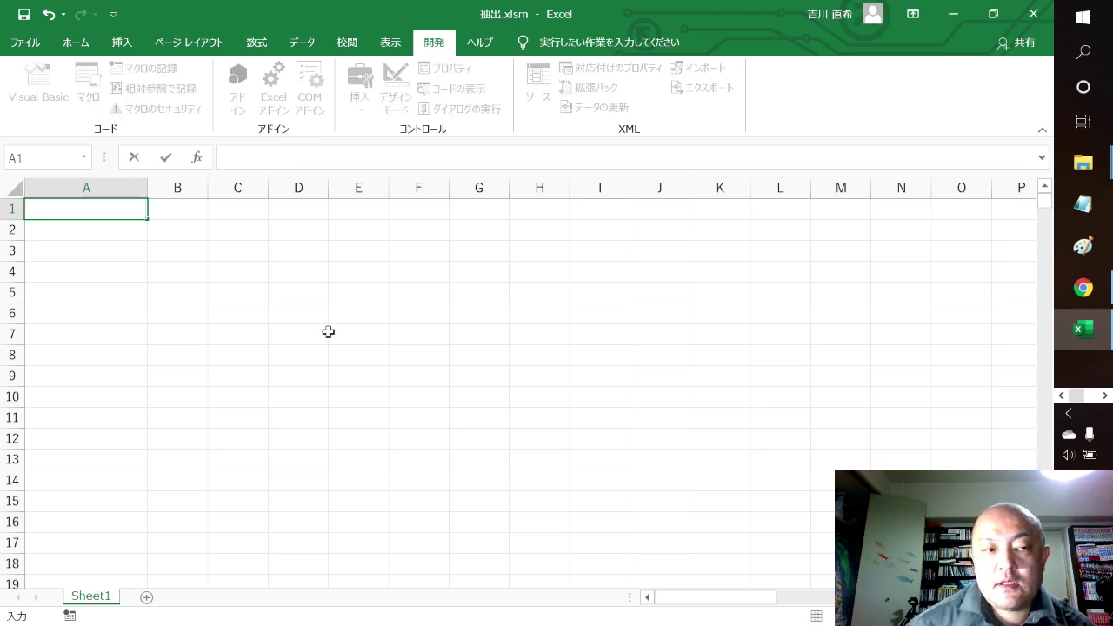
{"action": "left_click", "coordinate": [305, 329]}
{"action": "left_click", "coordinate": [96, 112]}
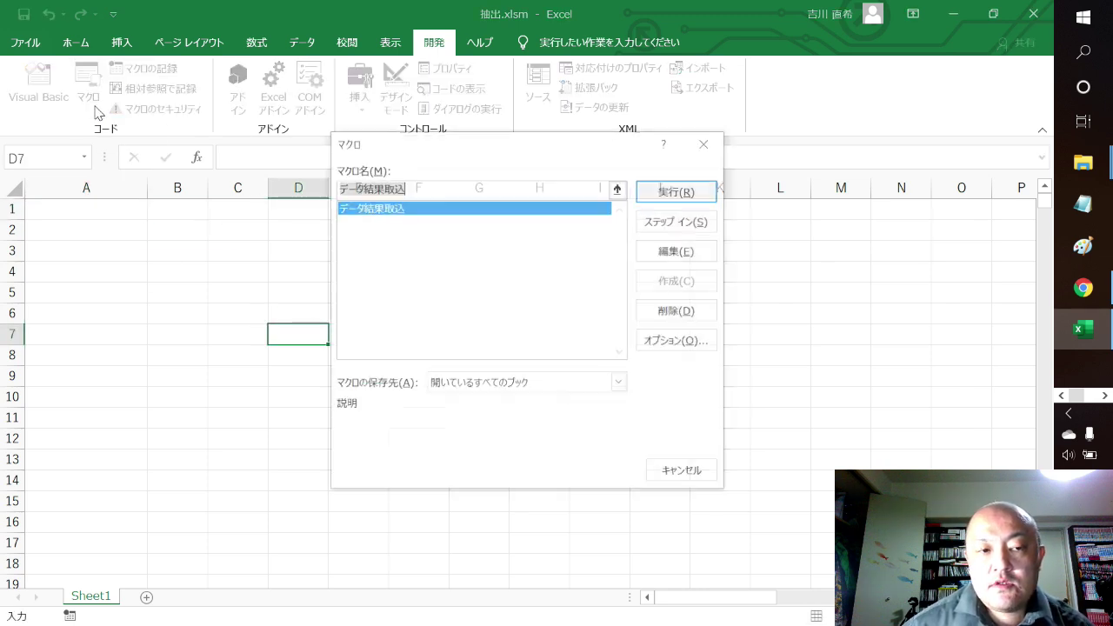
{"action": "left_click", "coordinate": [662, 193]}
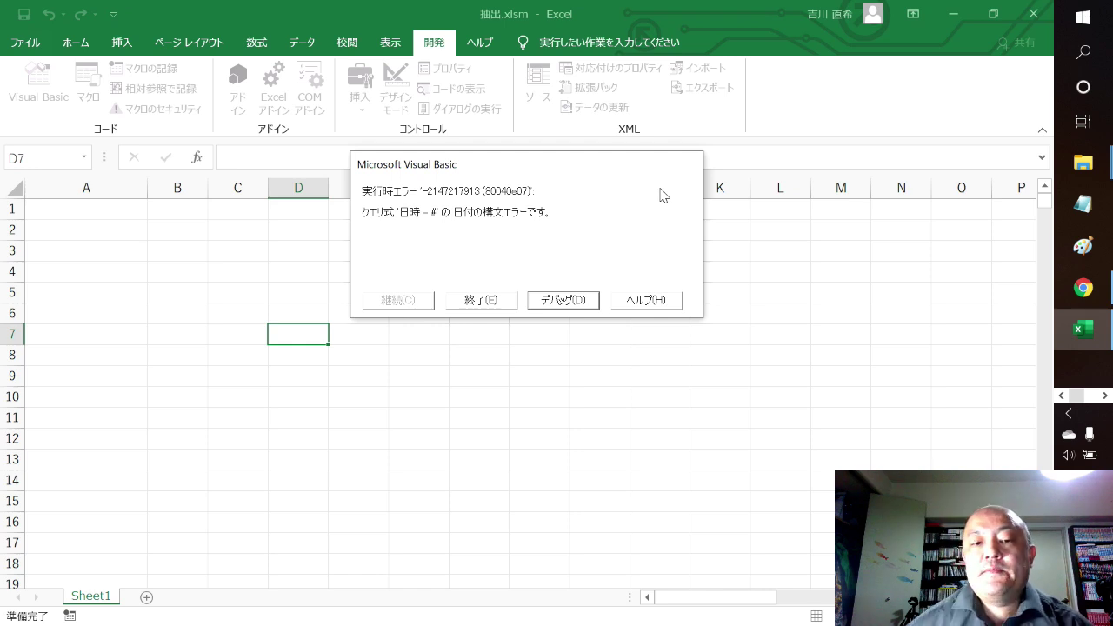
{"action": "left_click", "coordinate": [481, 299]}
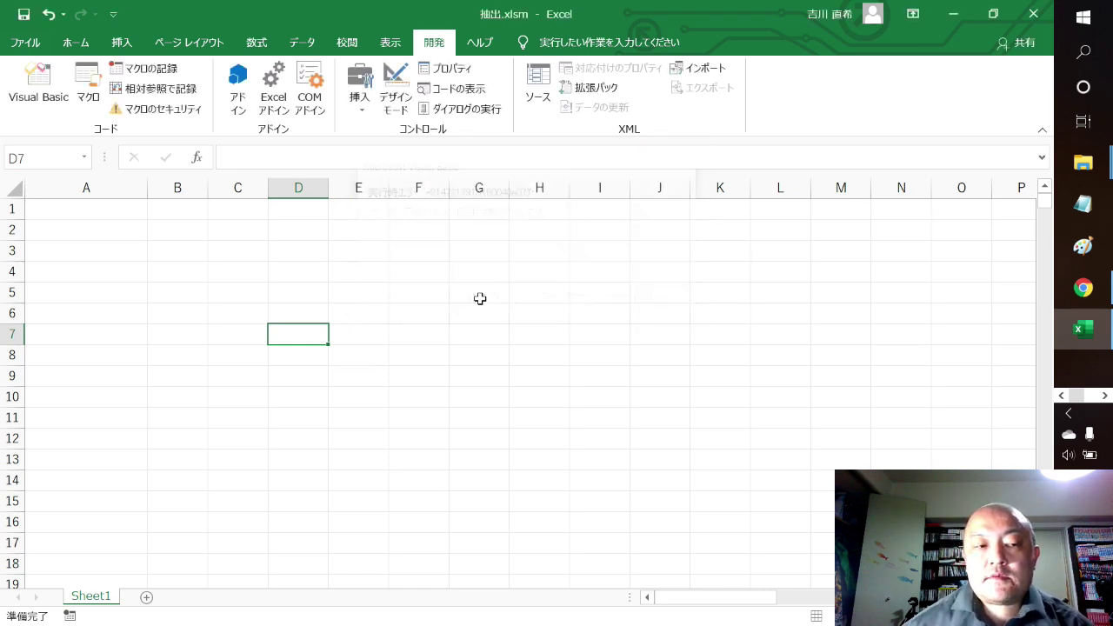
Paste 2018/6/24 back into A1 and rerun データ結果取込 to completion.
{"action": "left_click", "coordinate": [104, 210]}
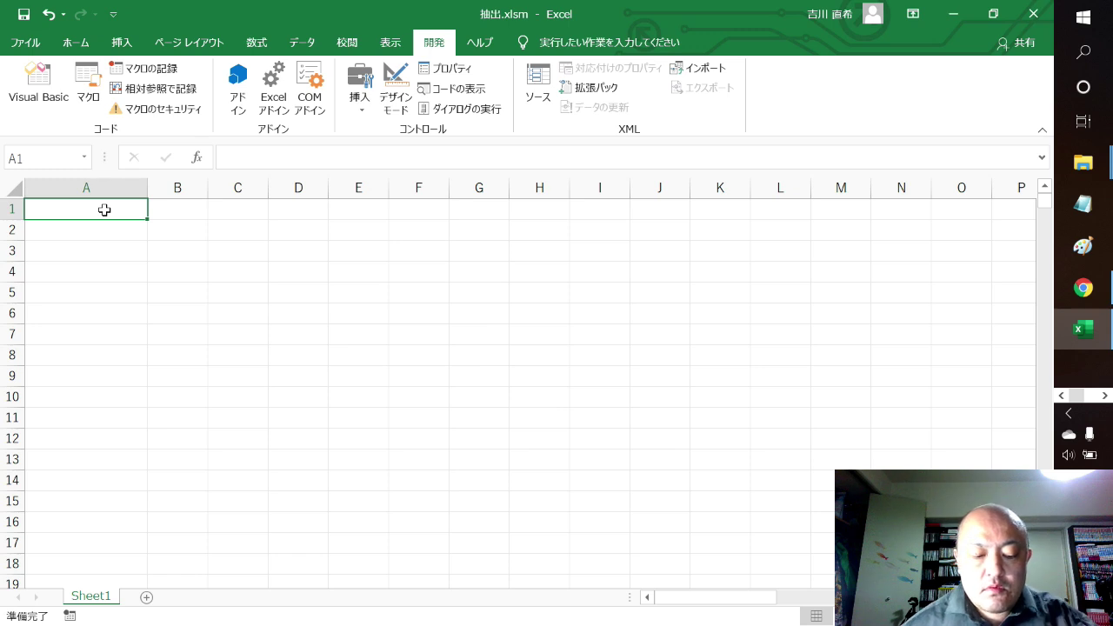
{"action": "type", "text": "2018/6/24"}
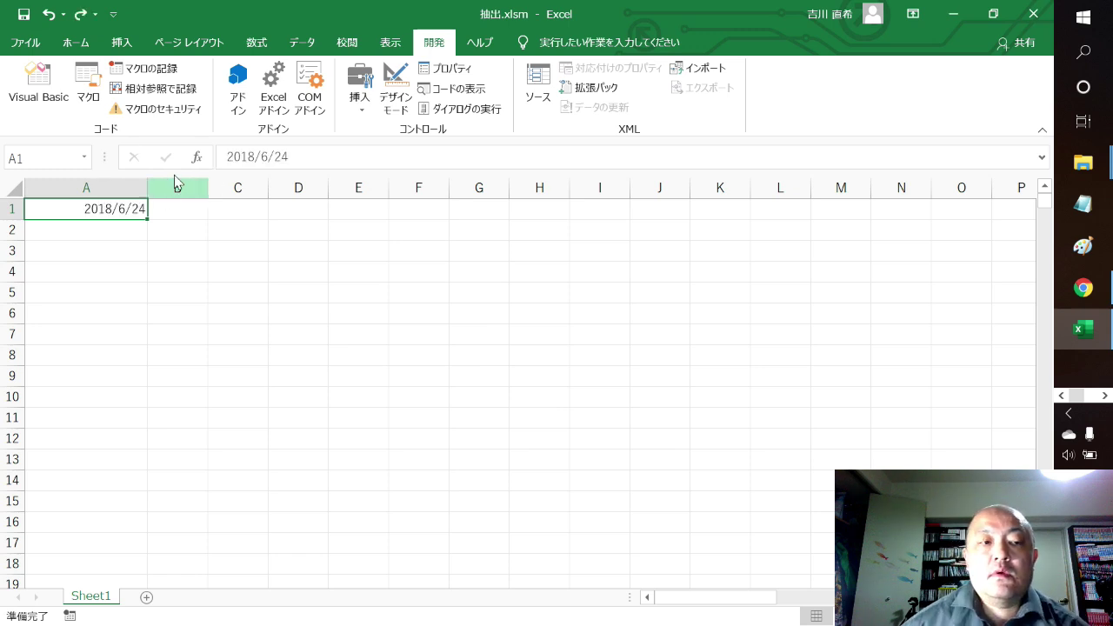
{"action": "left_click", "coordinate": [87, 92]}
{"action": "left_click", "coordinate": [666, 187]}
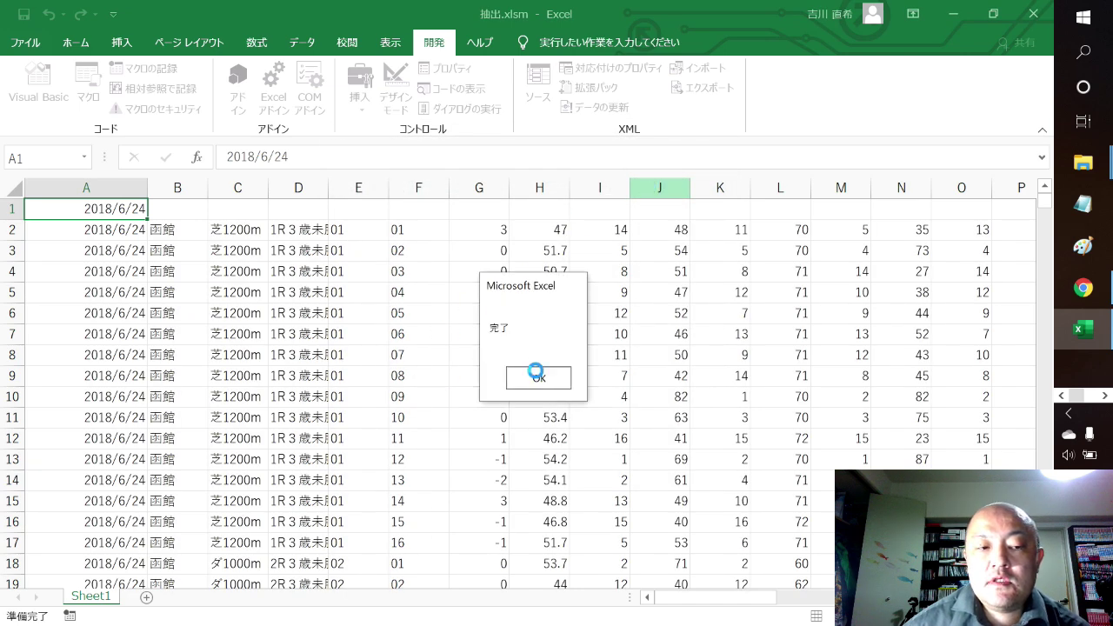
{"action": "left_click", "coordinate": [538, 377]}
Scroll through the imported 2018/6/24 rows, then switch to the Access database.
{"action": "scroll", "coordinate": [513, 352], "scroll_direction": "down", "scroll_amount": 13}
{"action": "left_click", "coordinate": [499, 352]}
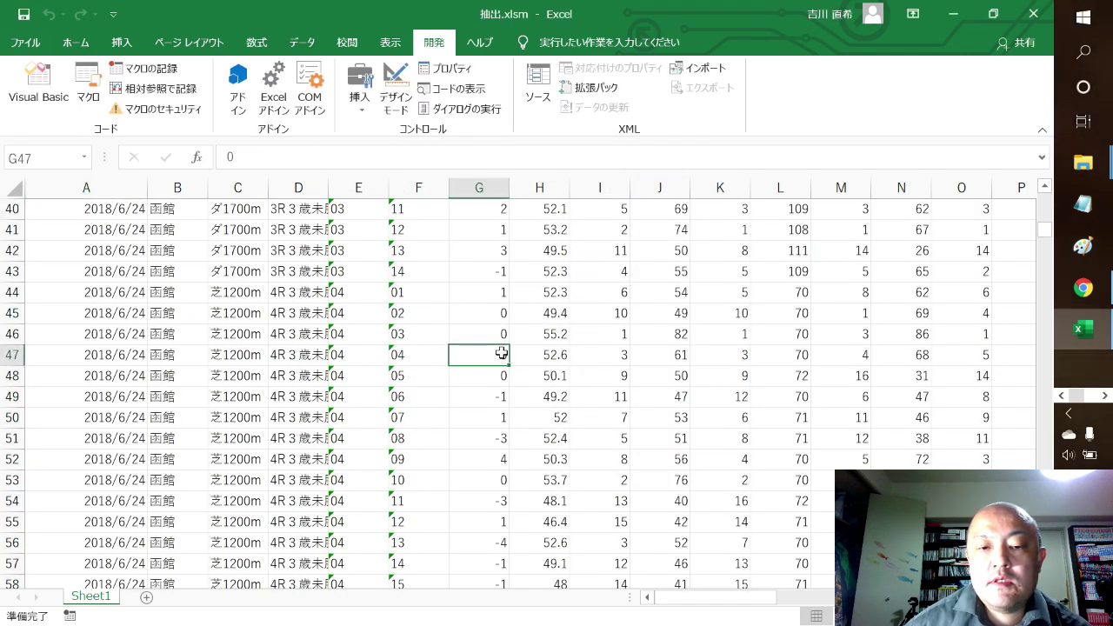
{"action": "scroll", "coordinate": [499, 353], "scroll_direction": "down", "scroll_amount": 5}
{"action": "scroll", "coordinate": [499, 353], "scroll_direction": "down", "scroll_amount": 9}
{"action": "scroll", "coordinate": [500, 352], "scroll_direction": "down", "scroll_amount": 11}
{"action": "scroll", "coordinate": [501, 352], "scroll_direction": "down", "scroll_amount": 8}
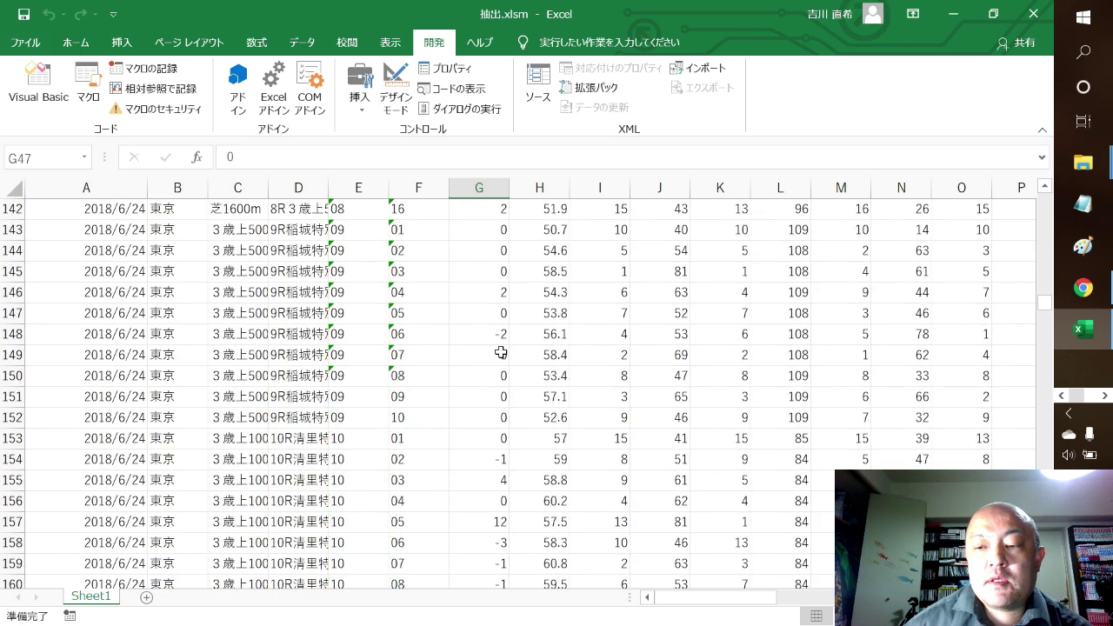
{"action": "left_click", "coordinate": [1098, 397]}
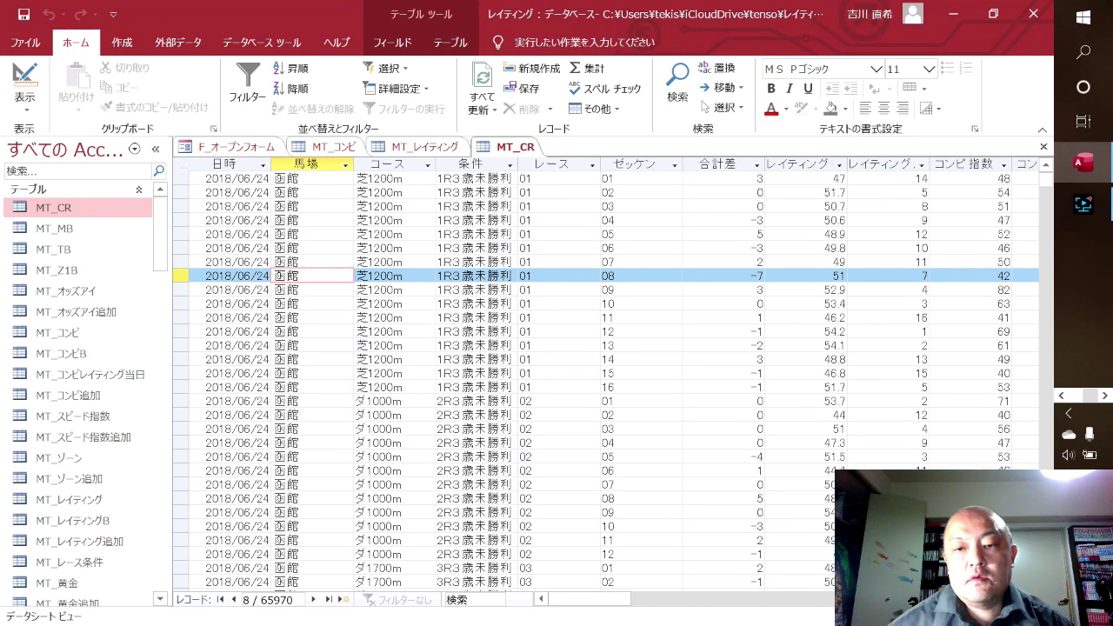
Scroll through the MT_CR datasheet to compare its 2018/06/24 records with the import.
{"action": "scroll", "coordinate": [573, 337], "scroll_direction": "down", "scroll_amount": 8}
{"action": "scroll", "coordinate": [573, 337], "scroll_direction": "down", "scroll_amount": 8}
{"action": "scroll", "coordinate": [573, 337], "scroll_direction": "down", "scroll_amount": 8}
{"action": "scroll", "coordinate": [574, 337], "scroll_direction": "down", "scroll_amount": 8}
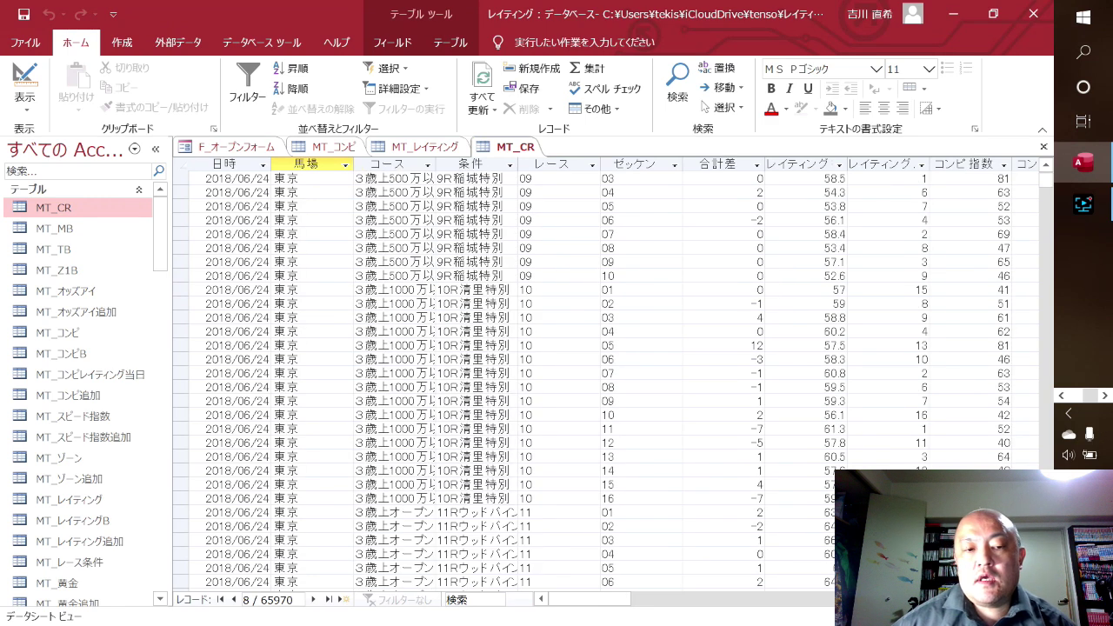
{"action": "scroll", "coordinate": [574, 338], "scroll_direction": "up", "scroll_amount": 15}
{"action": "scroll", "coordinate": [574, 338], "scroll_direction": "up", "scroll_amount": 15}
{"action": "scroll", "coordinate": [573, 338], "scroll_direction": "up", "scroll_amount": 5}
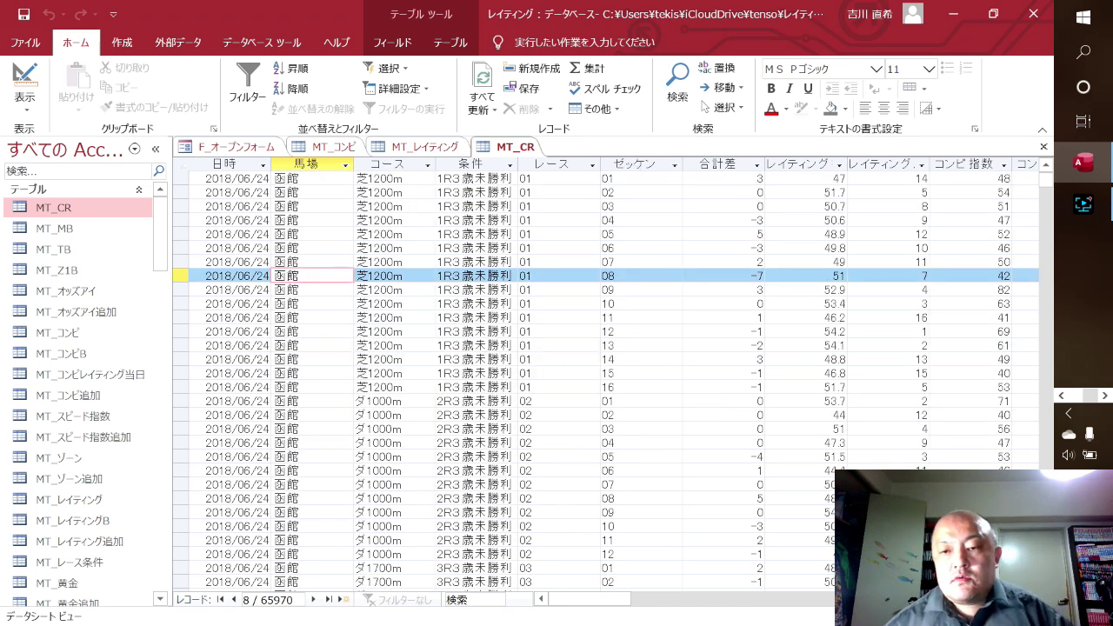
{"action": "scroll", "coordinate": [626, 295], "scroll_direction": "down", "scroll_amount": 6}
{"action": "scroll", "coordinate": [626, 296], "scroll_direction": "down", "scroll_amount": 12}
{"action": "scroll", "coordinate": [623, 310], "scroll_direction": "down", "scroll_amount": 4}
{"action": "left_click_drag", "start_coordinate": [596, 599], "coordinate": [826, 599]}
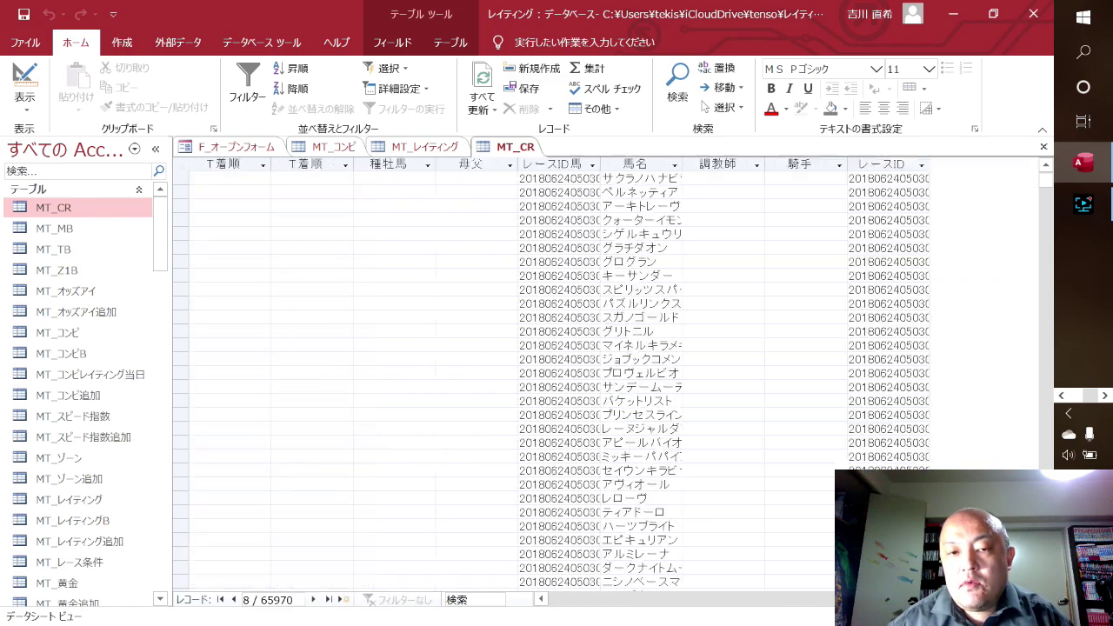
{"action": "key", "text": "Home"}
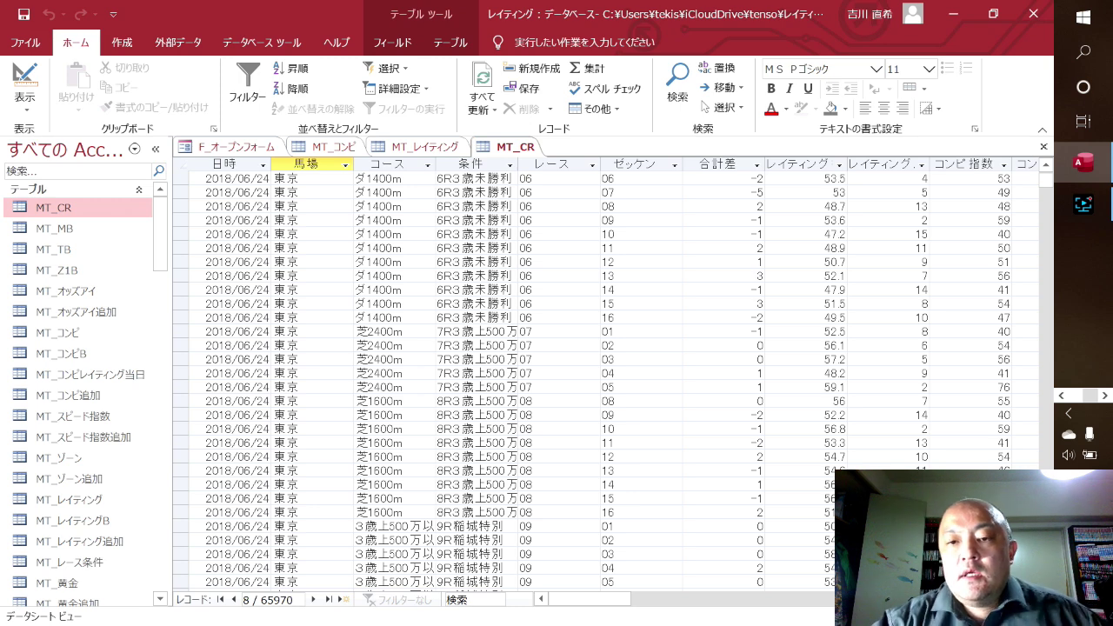
{"action": "mouse_move", "coordinate": [605, 598]}
{"action": "left_mouse_down"}
{"action": "mouse_move", "coordinate": [878, 567]}
{"action": "mouse_move", "coordinate": [510, 593]}
{"action": "left_mouse_up"}
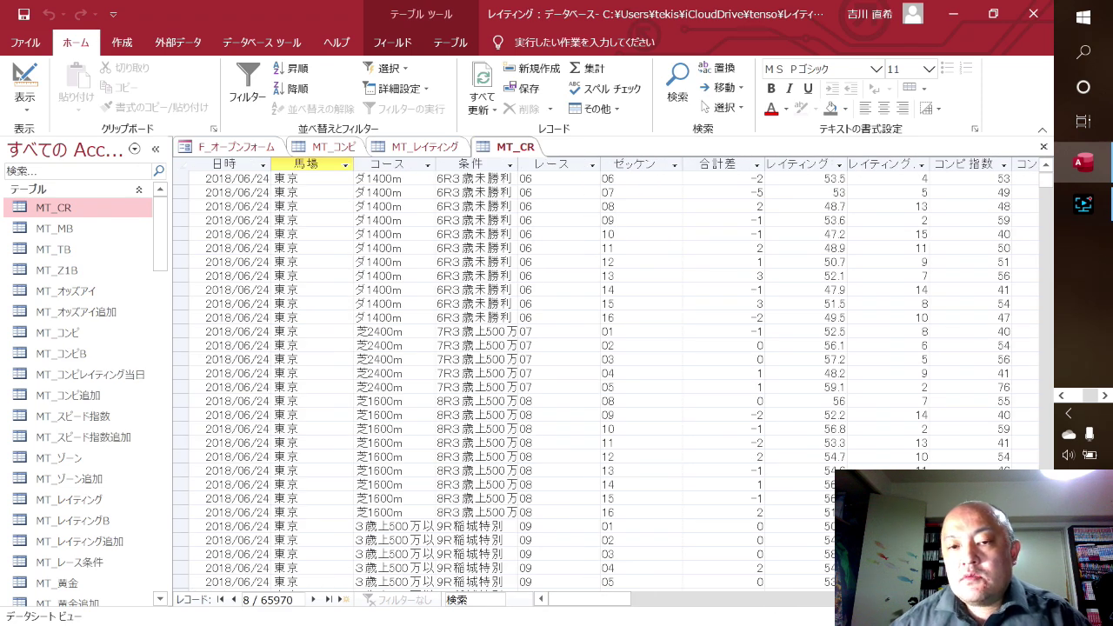
Inspect the fields of record 117 (race 7R, horse 04), then minimize Access.
{"action": "left_click", "coordinate": [614, 373]}
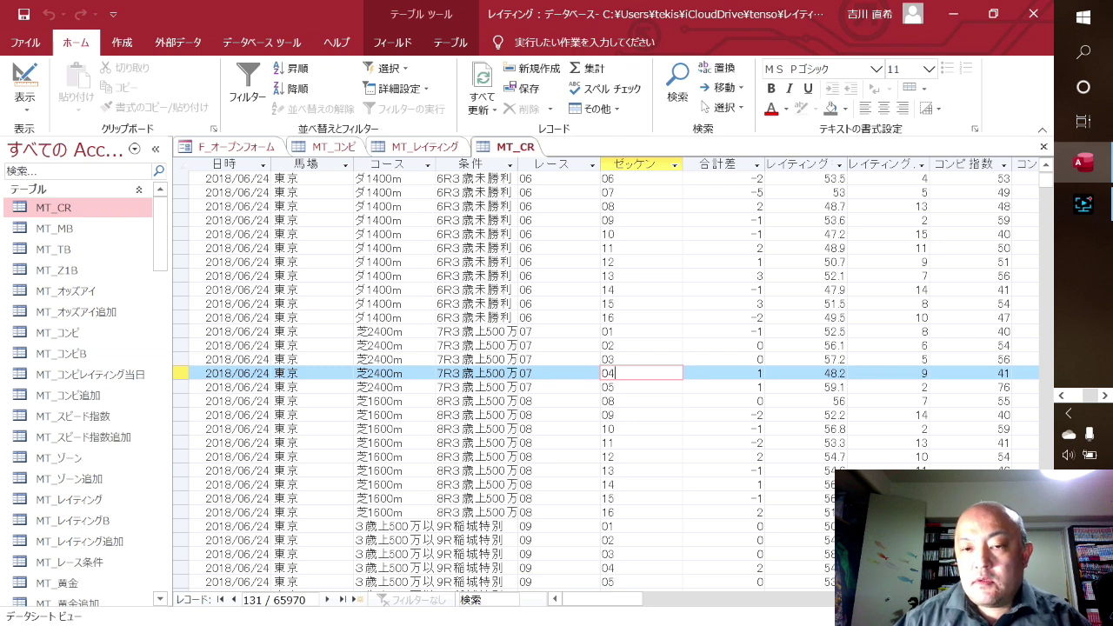
{"action": "key", "text": "Up"}
{"action": "key", "text": "Up"}
{"action": "key", "text": "Up"}
{"action": "key", "text": "Up"}
{"action": "key", "text": "Up"}
{"action": "key", "text": "Up"}
{"action": "key", "text": "Up"}
{"action": "key", "text": "Up"}
{"action": "key", "text": "Up"}
{"action": "key", "text": "Up"}
{"action": "key", "text": "Up"}
{"action": "key", "text": "Up"}
{"action": "key", "text": "Up"}
{"action": "key", "text": "Up"}
{"action": "key", "text": "Right"}
{"action": "key", "text": "Right"}
{"action": "key", "text": "Right"}
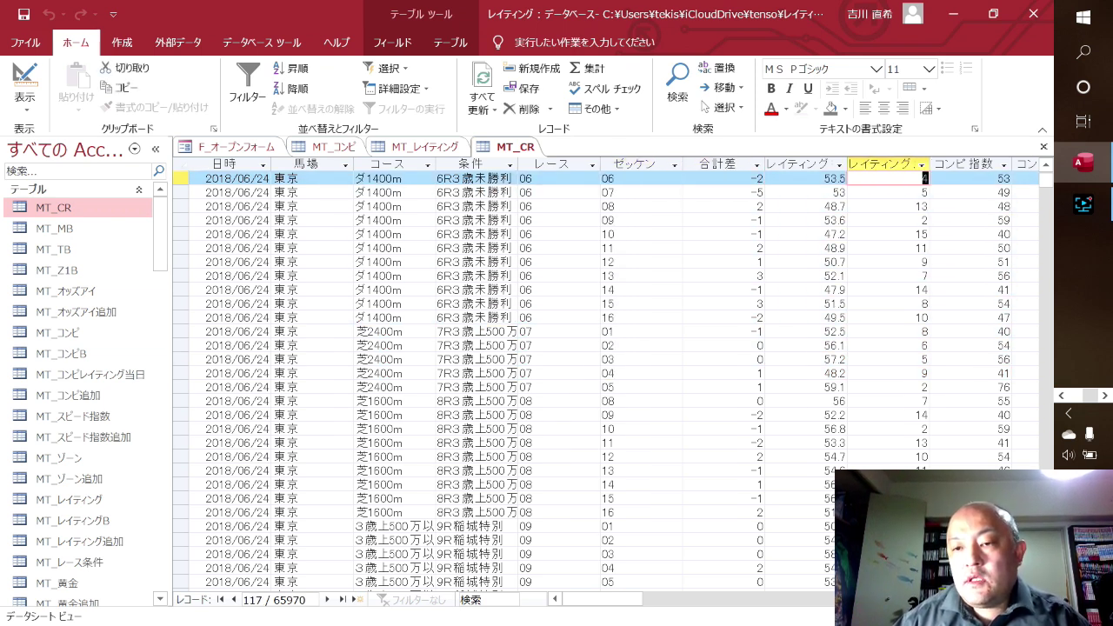
{"action": "key", "text": "Right"}
{"action": "key", "text": "Right"}
{"action": "key", "text": "Right"}
{"action": "key", "text": "Right"}
{"action": "key", "text": "Right"}
{"action": "key", "text": "Right"}
{"action": "key", "text": "Right"}
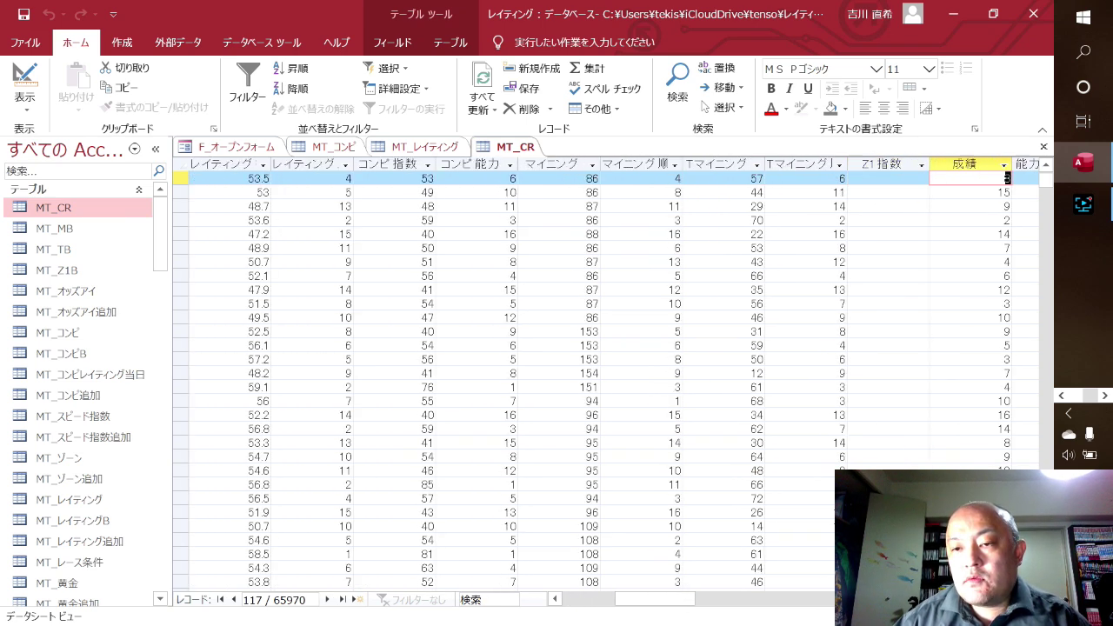
{"action": "key", "text": "Right"}
{"action": "key", "text": "Right"}
{"action": "key", "text": "Right"}
{"action": "key", "text": "Left"}
{"action": "key", "text": "Left"}
{"action": "key", "text": "Left"}
{"action": "key", "text": "Left"}
{"action": "key", "text": "Left"}
{"action": "key", "text": "Left"}
{"action": "key", "text": "Left"}
{"action": "key", "text": "Left"}
{"action": "key", "text": "Left"}
{"action": "key", "text": "Left"}
{"action": "key", "text": "Left"}
{"action": "key", "text": "Left"}
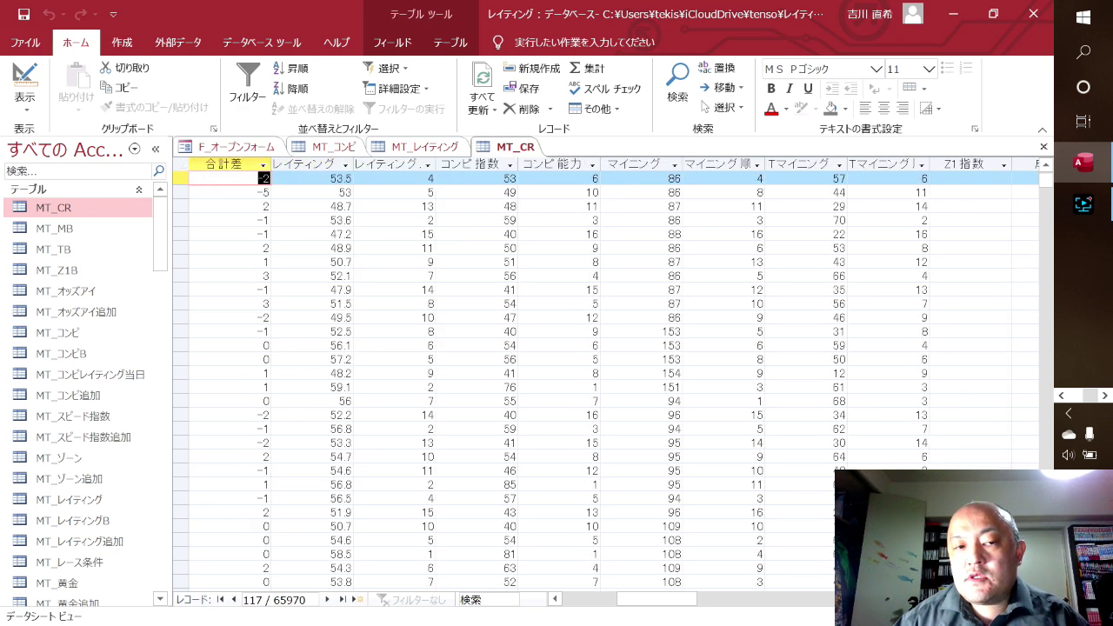
{"action": "key", "text": "Left"}
{"action": "key", "text": "Left"}
{"action": "key", "text": "Left"}
{"action": "key", "text": "Left"}
{"action": "key", "text": "Left"}
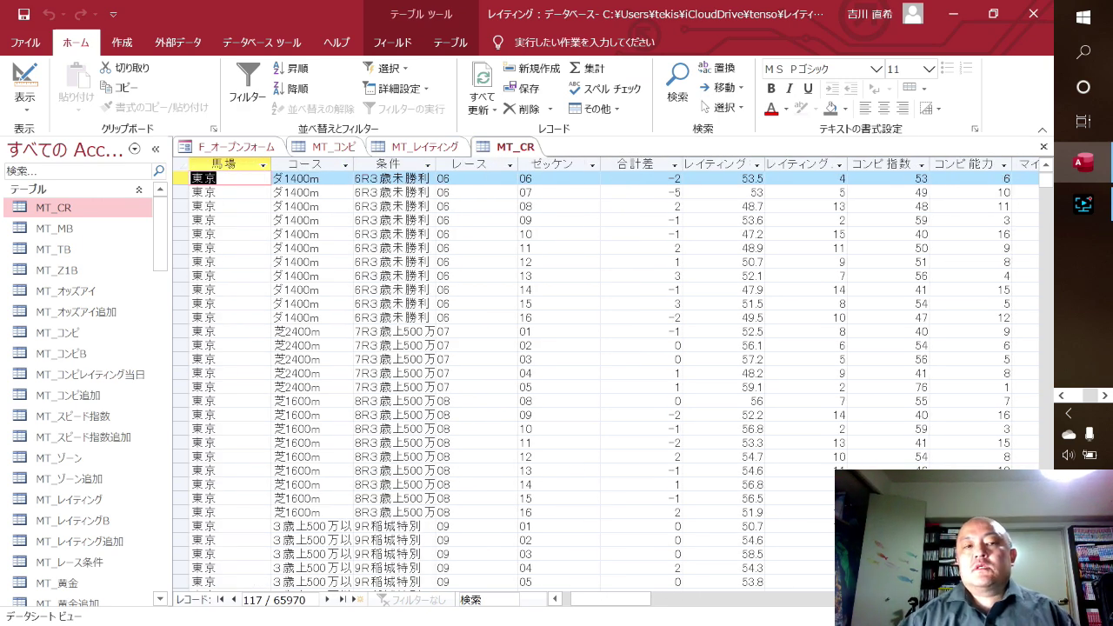
{"action": "left_click", "coordinate": [954, 19]}
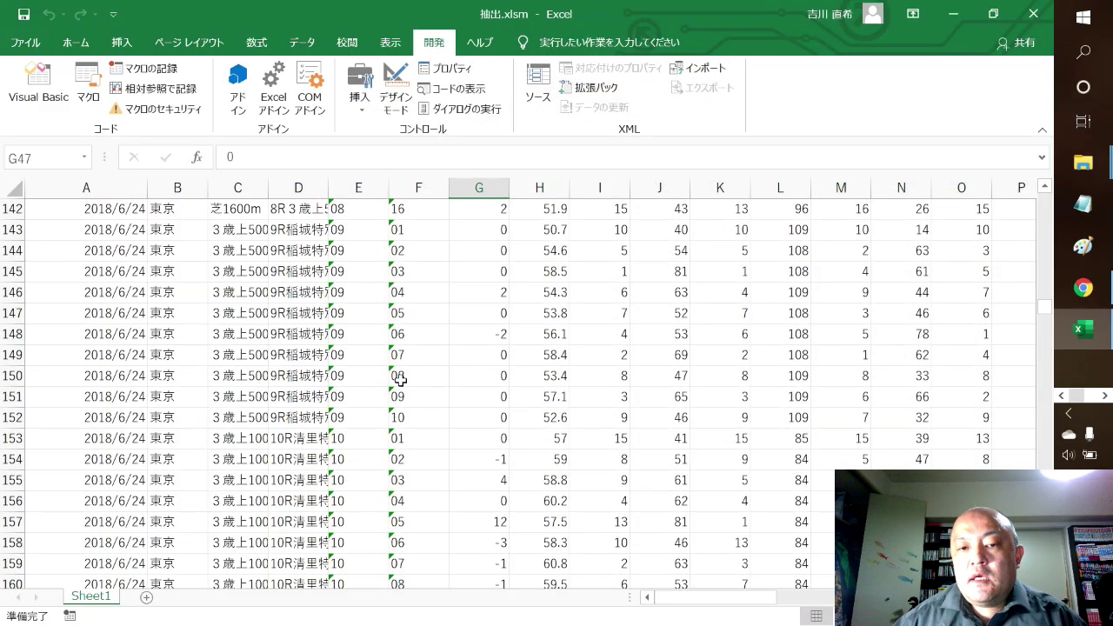
{"action": "scroll", "coordinate": [399, 379], "scroll_direction": "up", "scroll_amount": 8}
{"action": "scroll", "coordinate": [399, 380], "scroll_direction": "up", "scroll_amount": 7}
{"action": "scroll", "coordinate": [399, 380], "scroll_direction": "up", "scroll_amount": 10}
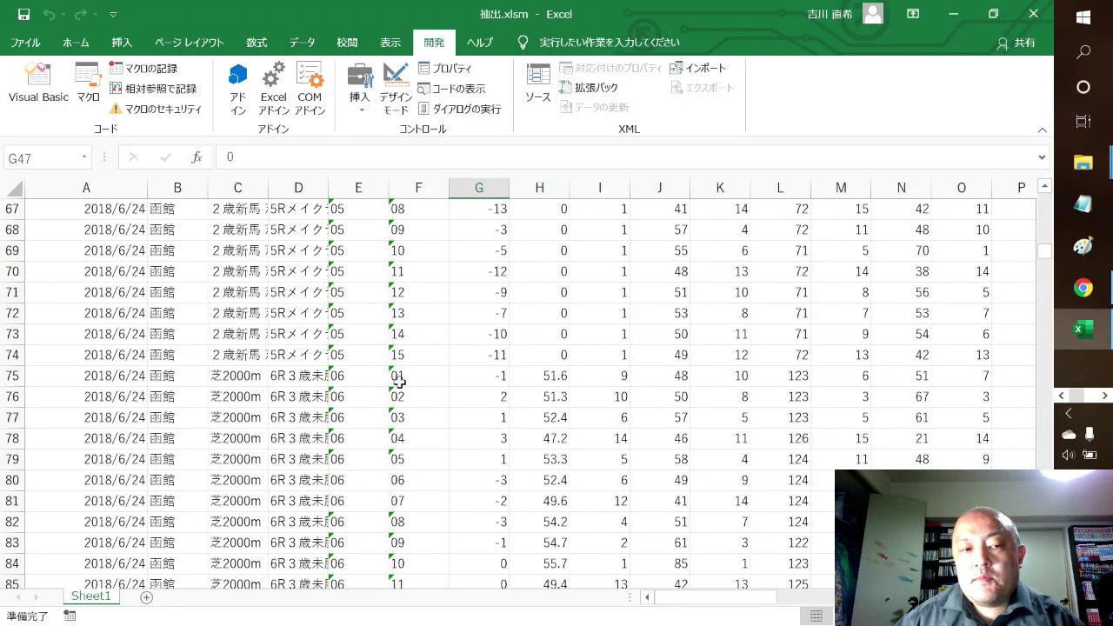
{"action": "scroll", "coordinate": [399, 380], "scroll_direction": "up", "scroll_amount": 9}
{"action": "scroll", "coordinate": [399, 380], "scroll_direction": "up", "scroll_amount": 4}
{"action": "scroll", "coordinate": [399, 380], "scroll_direction": "up", "scroll_amount": 9}
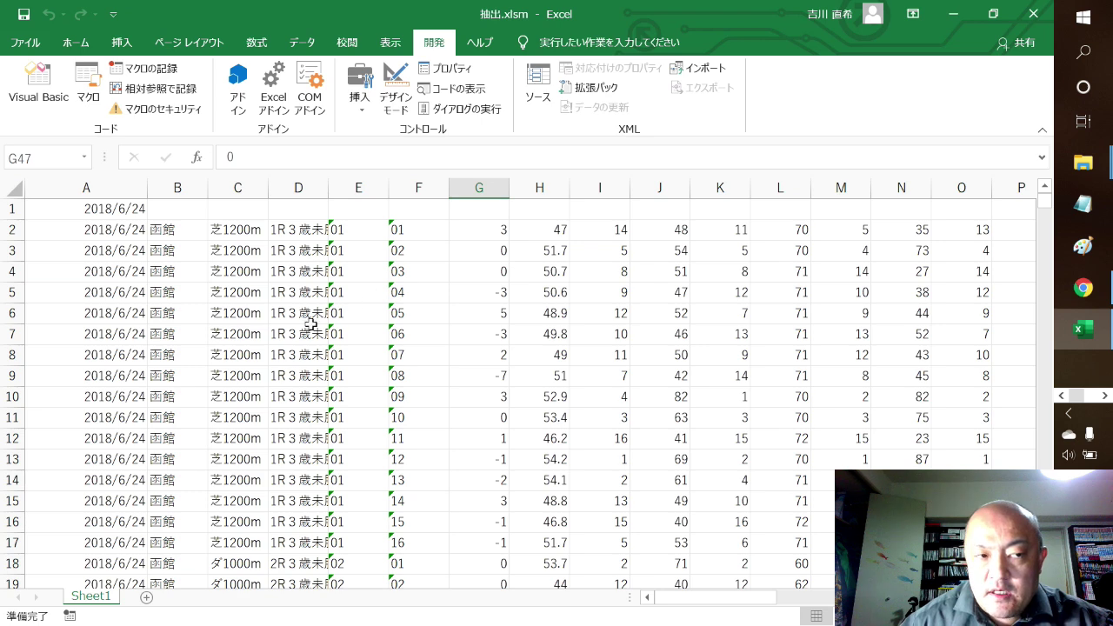
{"action": "left_click", "coordinate": [40, 101]}
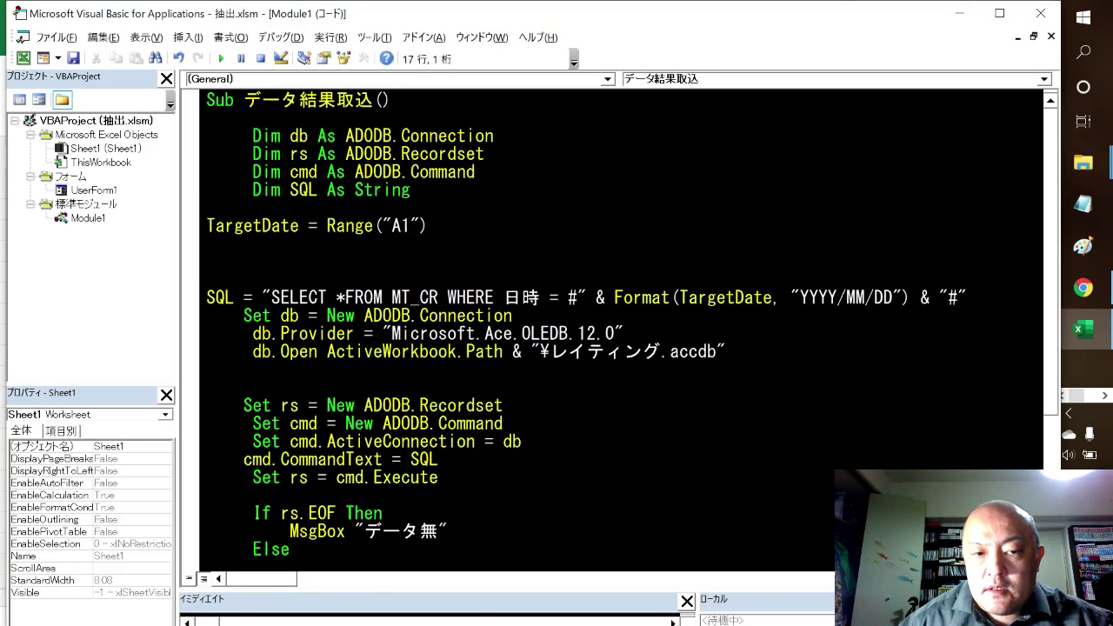
{"action": "scroll", "coordinate": [608, 348], "scroll_direction": "down", "scroll_amount": 2}
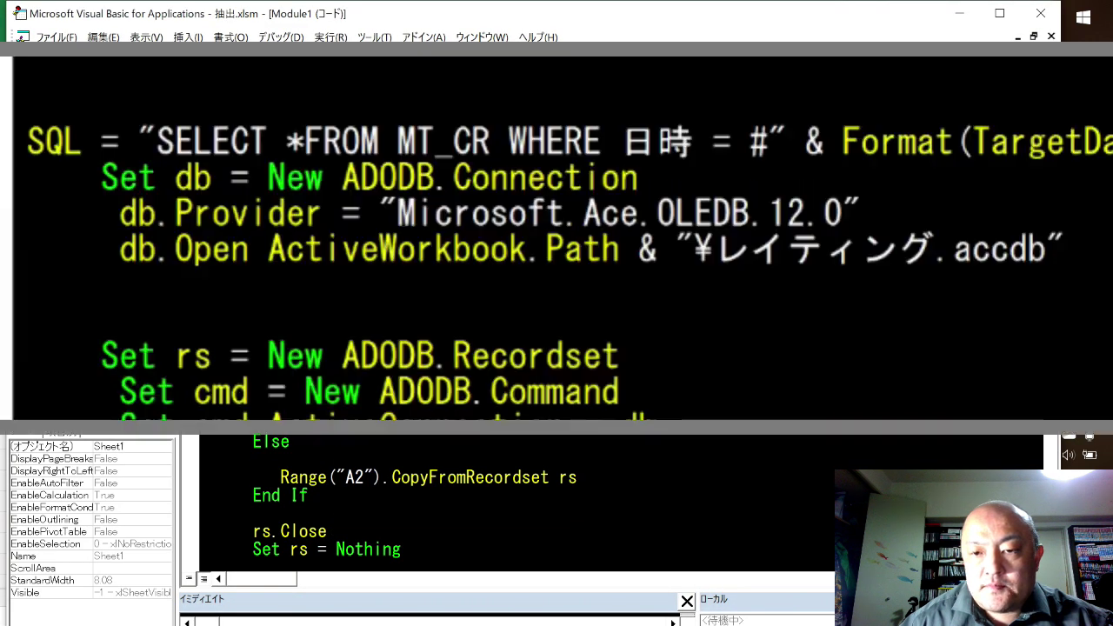
{"action": "scroll", "coordinate": [521, 495], "scroll_direction": "up", "scroll_amount": 2}
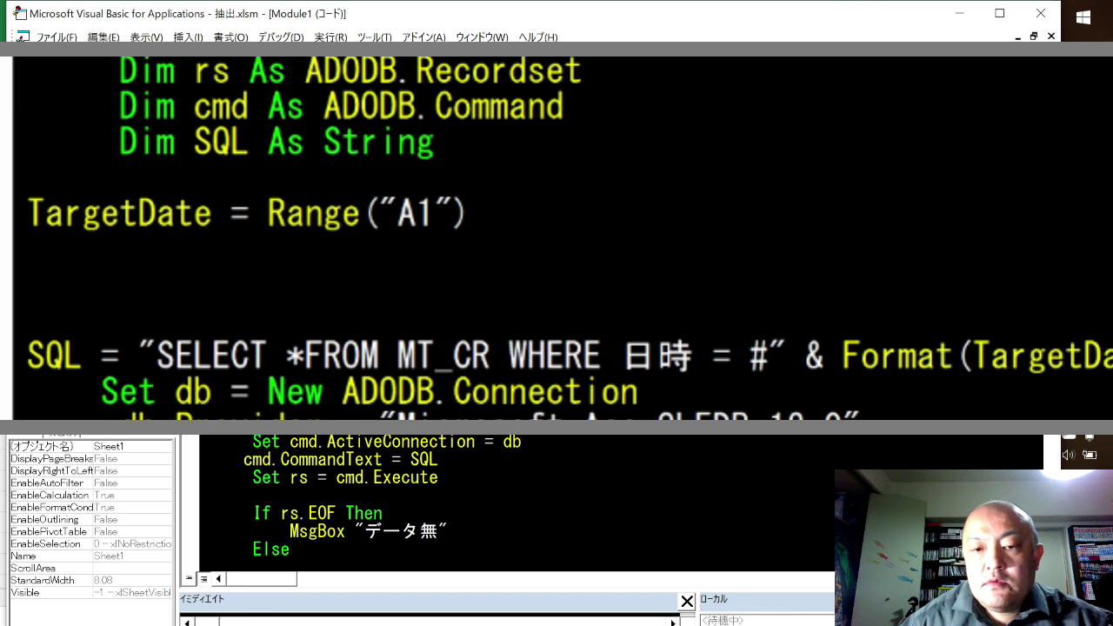
{"action": "left_click", "coordinate": [46, 249]}
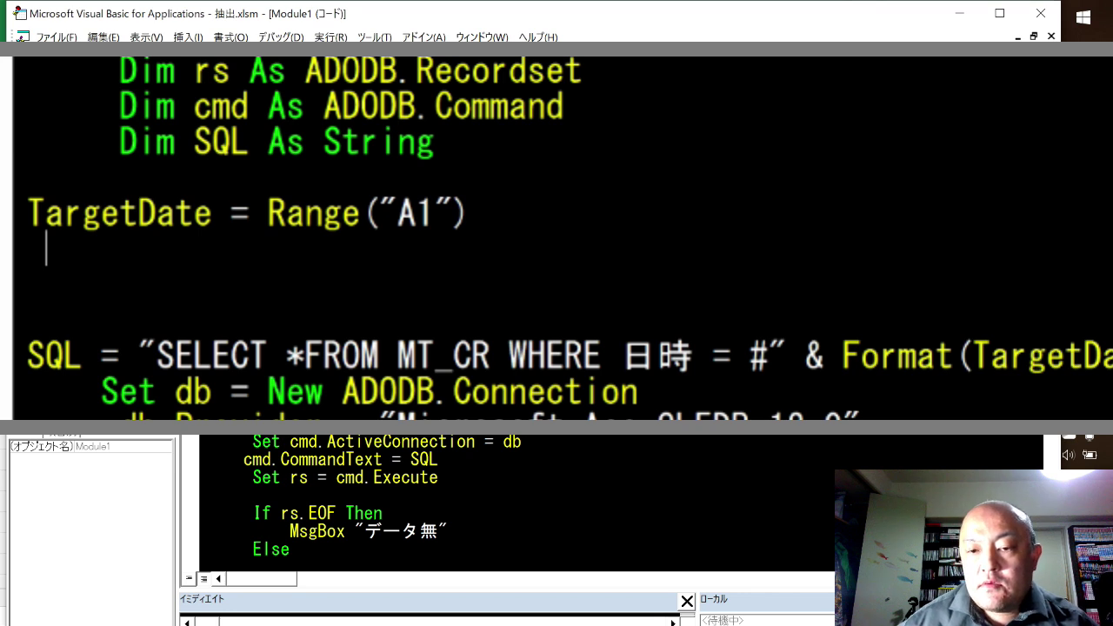
{"action": "key", "text": "Return"}
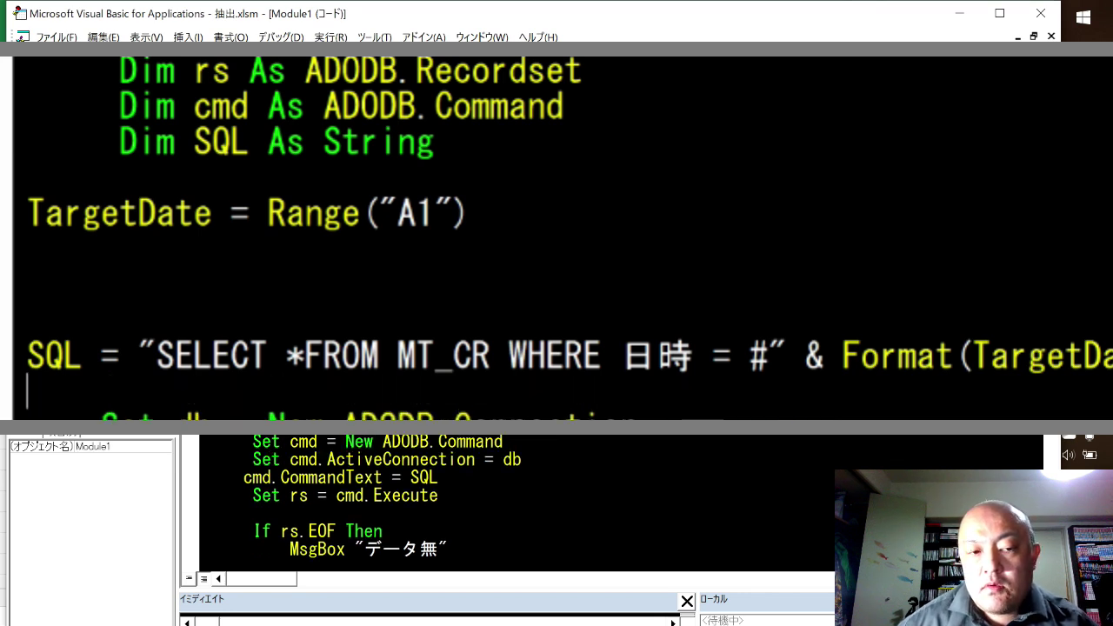
{"action": "left_click", "coordinate": [139, 354]}
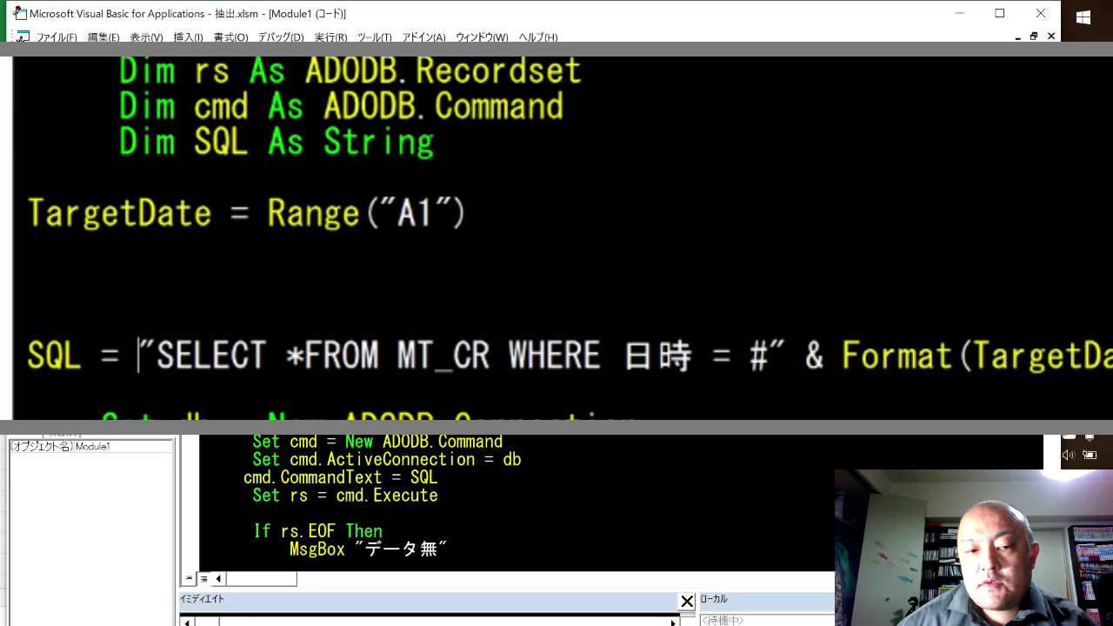
{"action": "left_click", "coordinate": [304, 354]}
{"action": "left_click", "coordinate": [27, 391]}
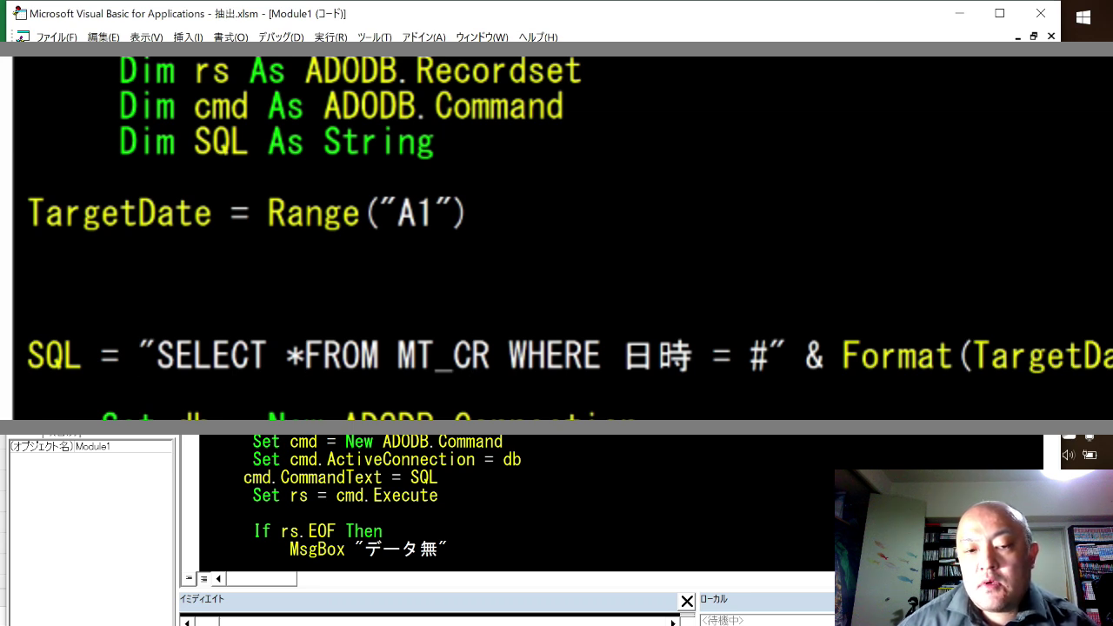
{"action": "left_click", "coordinate": [564, 355]}
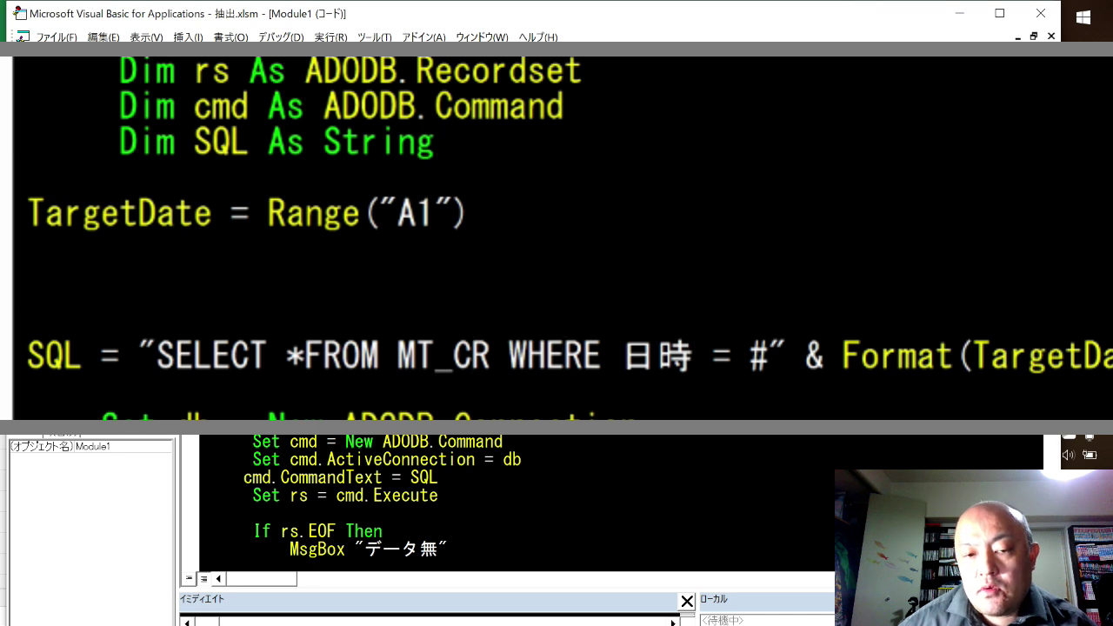
{"action": "left_click", "coordinate": [658, 355]}
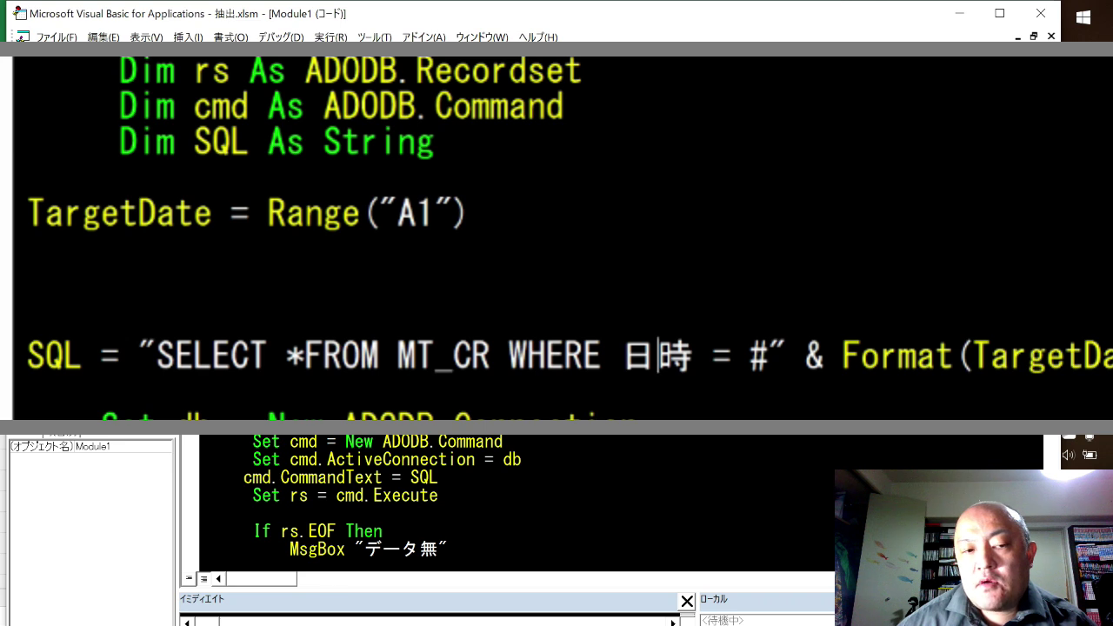
{"action": "left_click", "coordinate": [324, 212]}
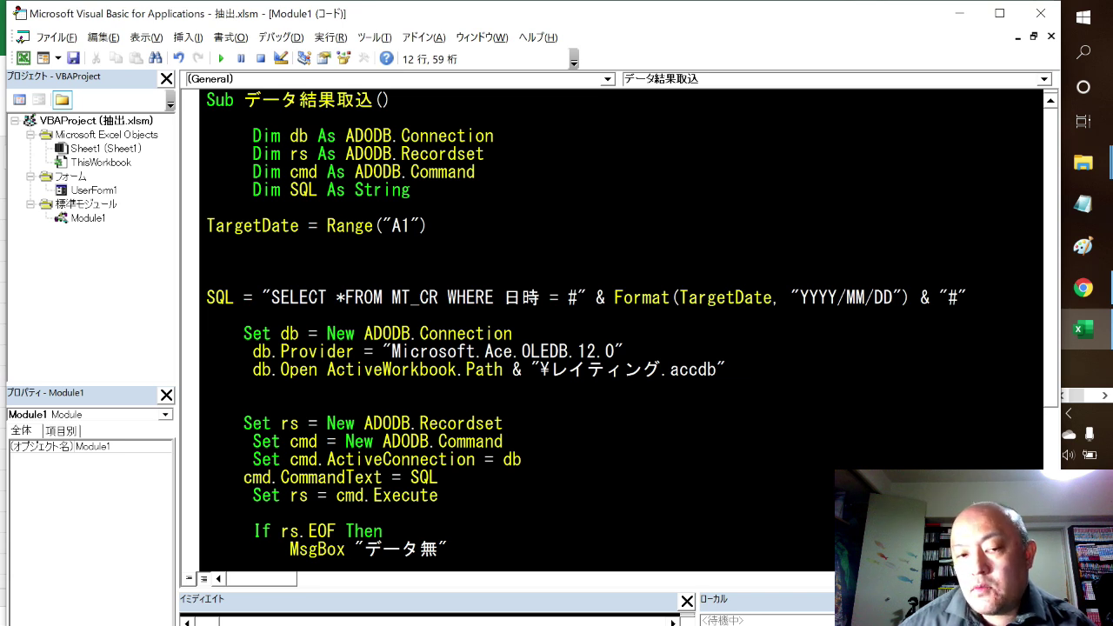
{"action": "left_click", "coordinate": [374, 225]}
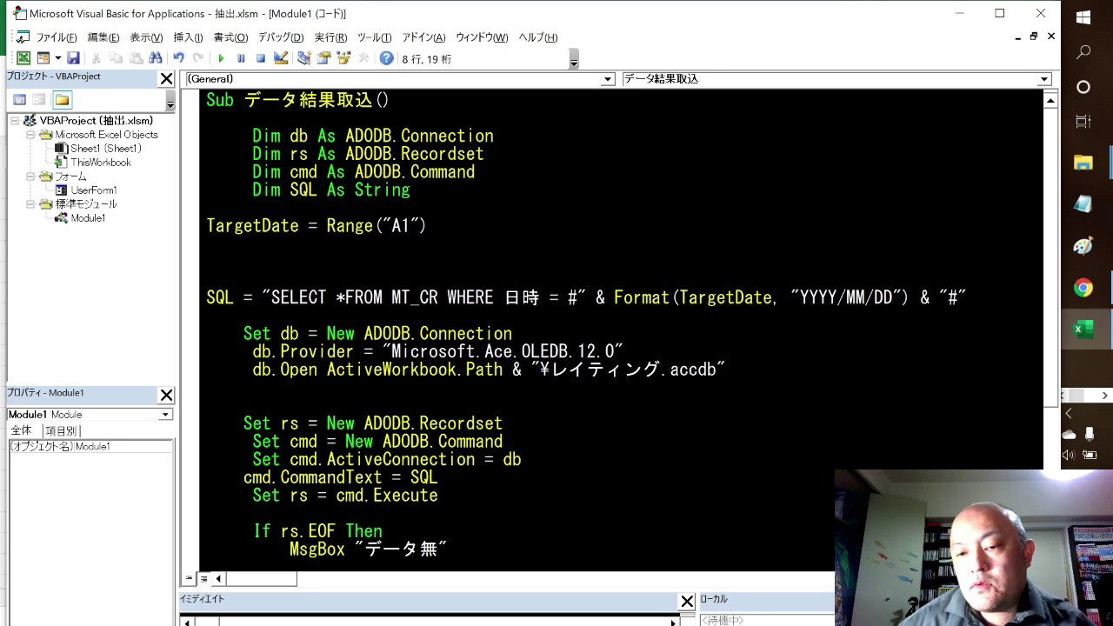
{"action": "left_click", "coordinate": [808, 297]}
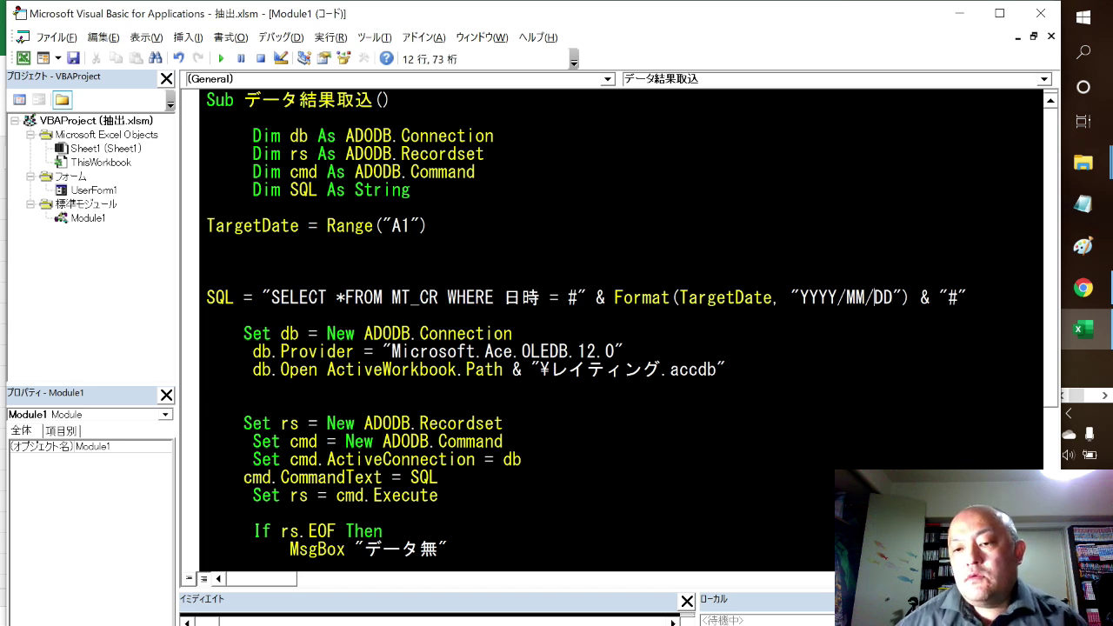
{"action": "scroll", "coordinate": [621, 330], "scroll_direction": "down", "scroll_amount": 2}
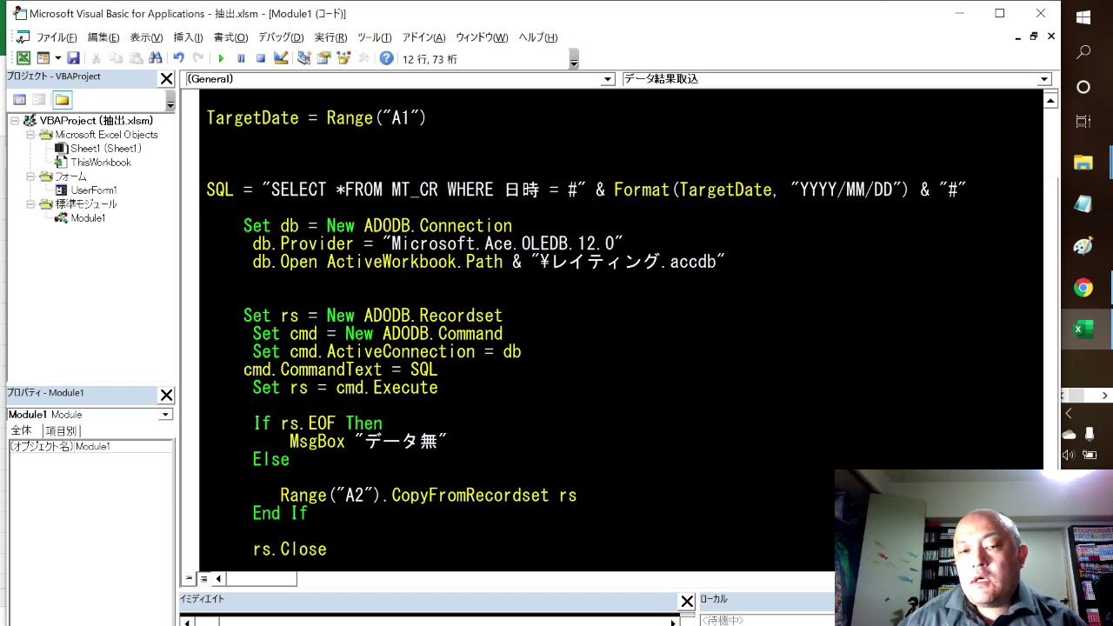
{"action": "scroll", "coordinate": [622, 330], "scroll_direction": "down", "scroll_amount": 1}
{"action": "scroll", "coordinate": [621, 330], "scroll_direction": "down", "scroll_amount": 1}
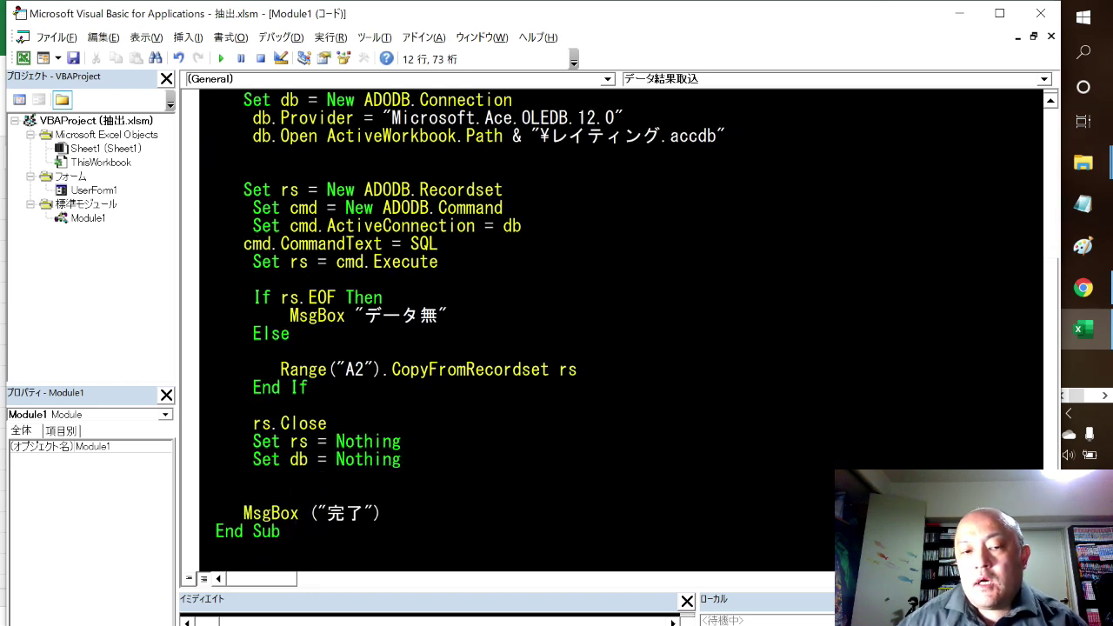
{"action": "scroll", "coordinate": [874, 117], "scroll_direction": "up", "scroll_amount": 1}
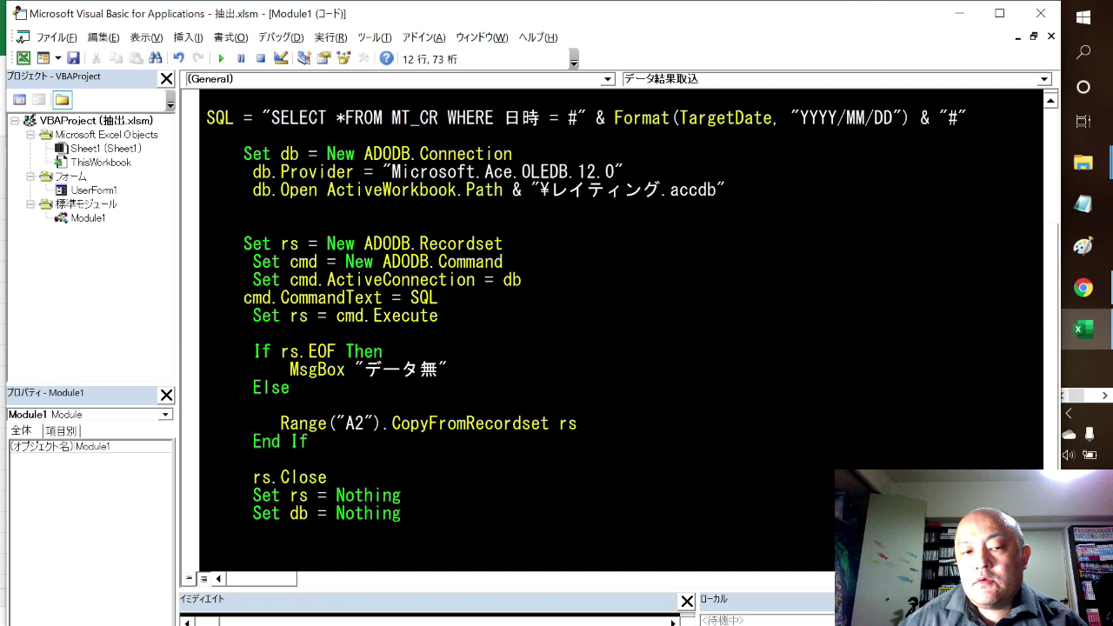
{"action": "left_click", "coordinate": [243, 297]}
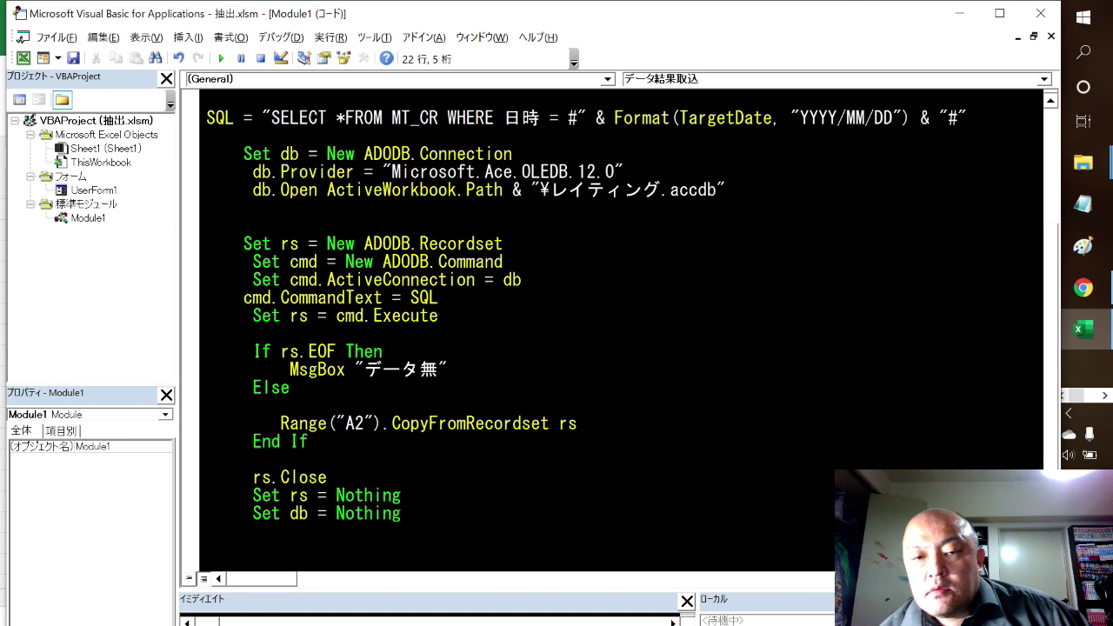
{"action": "scroll", "coordinate": [608, 331], "scroll_direction": "up", "scroll_amount": 3}
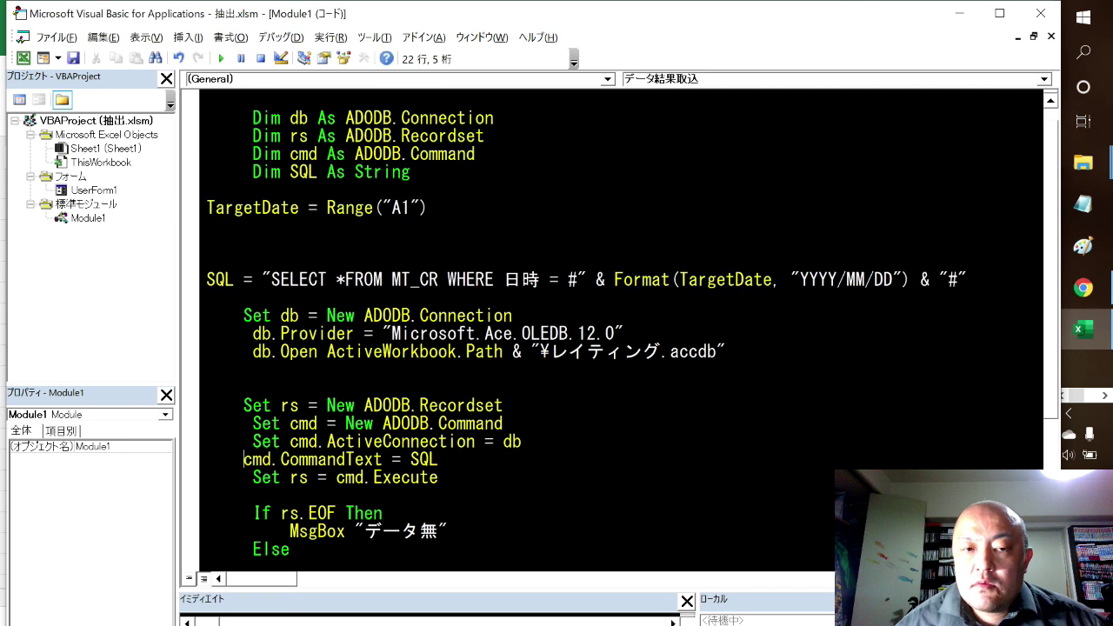
{"action": "scroll", "coordinate": [608, 331], "scroll_direction": "up", "scroll_amount": 1}
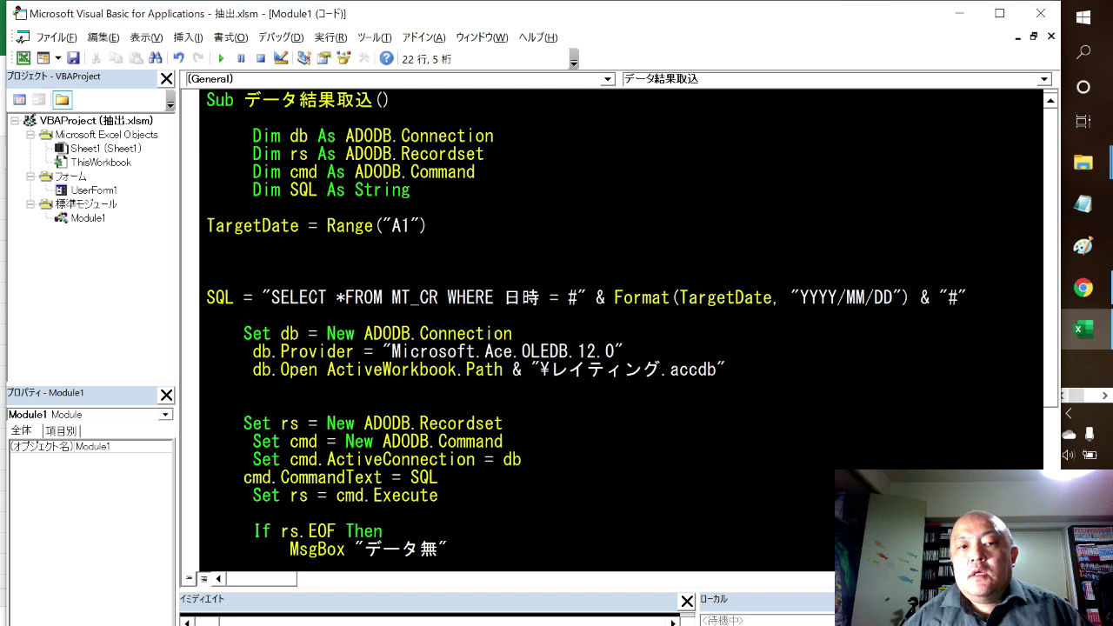
{"action": "left_click", "coordinate": [345, 189]}
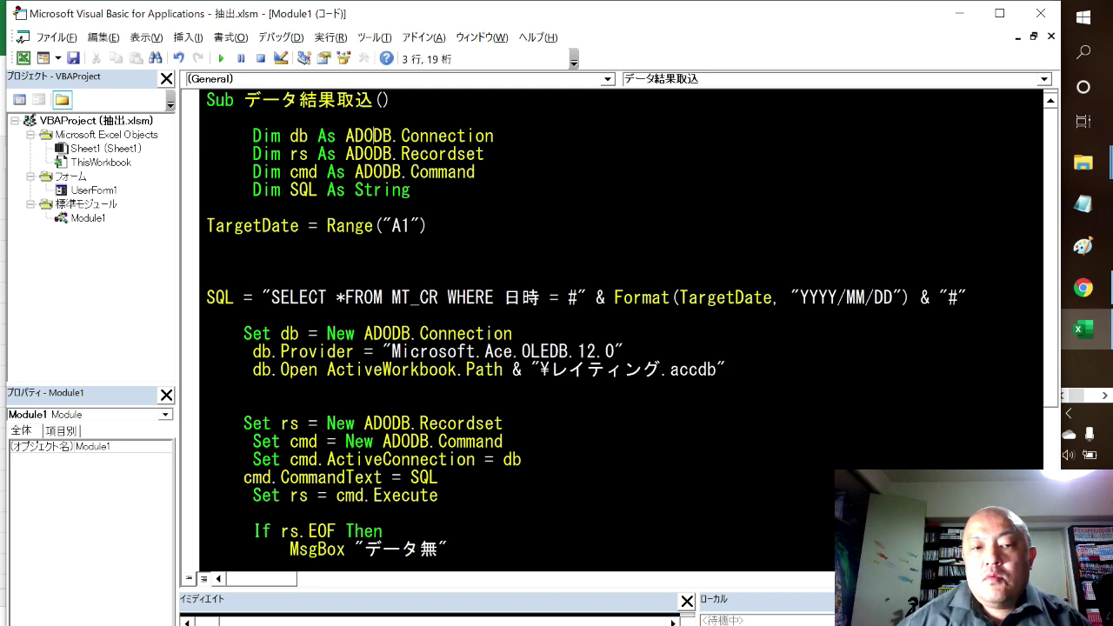
{"action": "scroll", "coordinate": [621, 330], "scroll_direction": "down", "scroll_amount": 1}
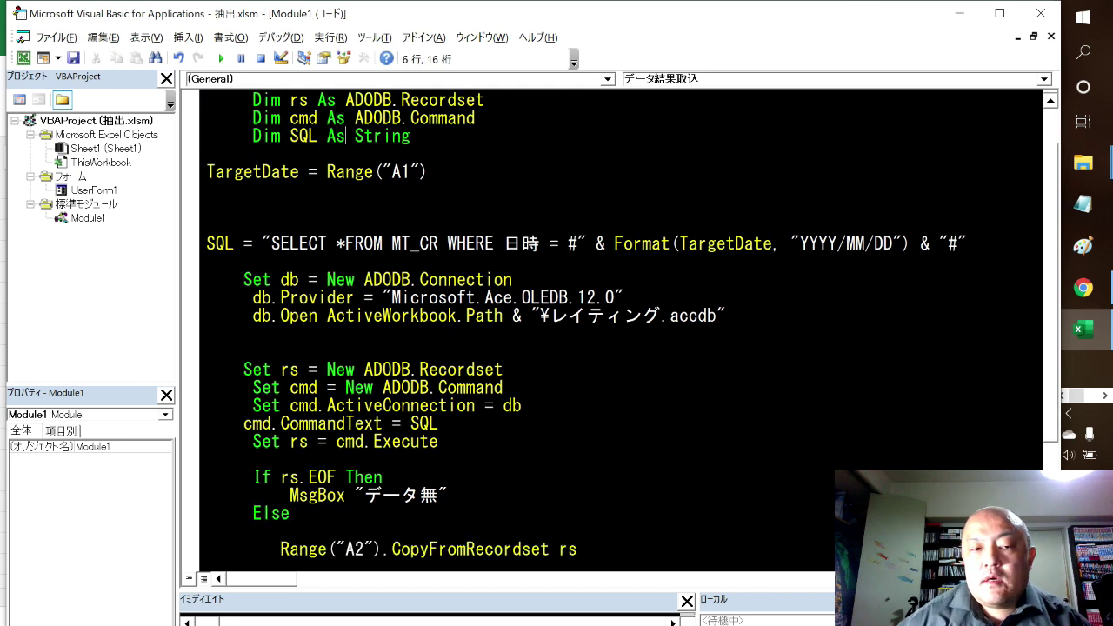
{"action": "left_click", "coordinate": [225, 243]}
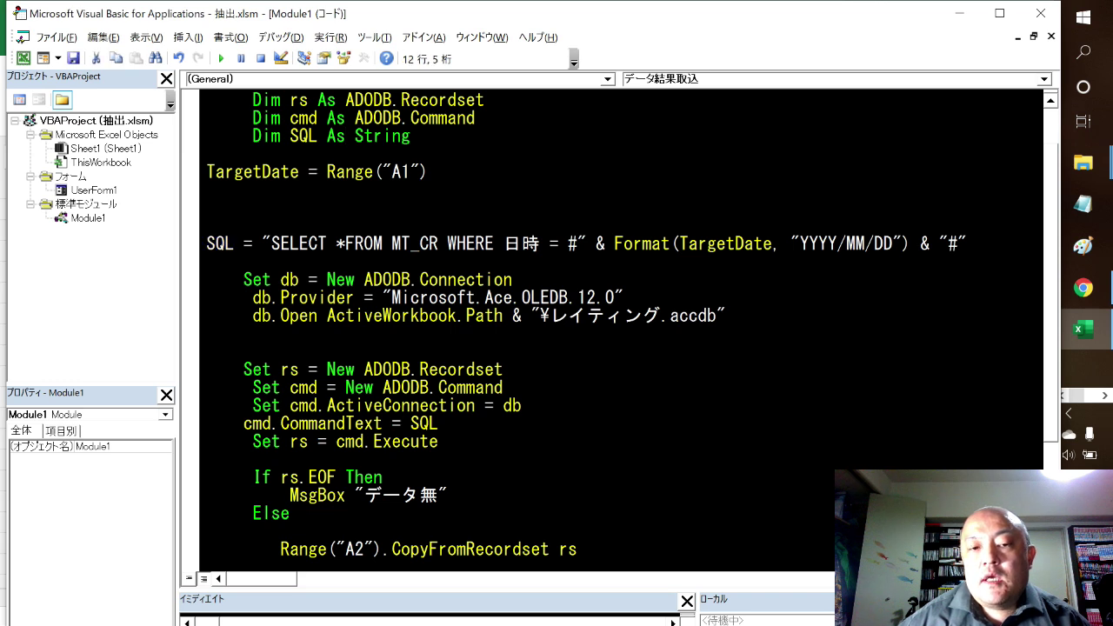
{"action": "left_click", "coordinate": [513, 279]}
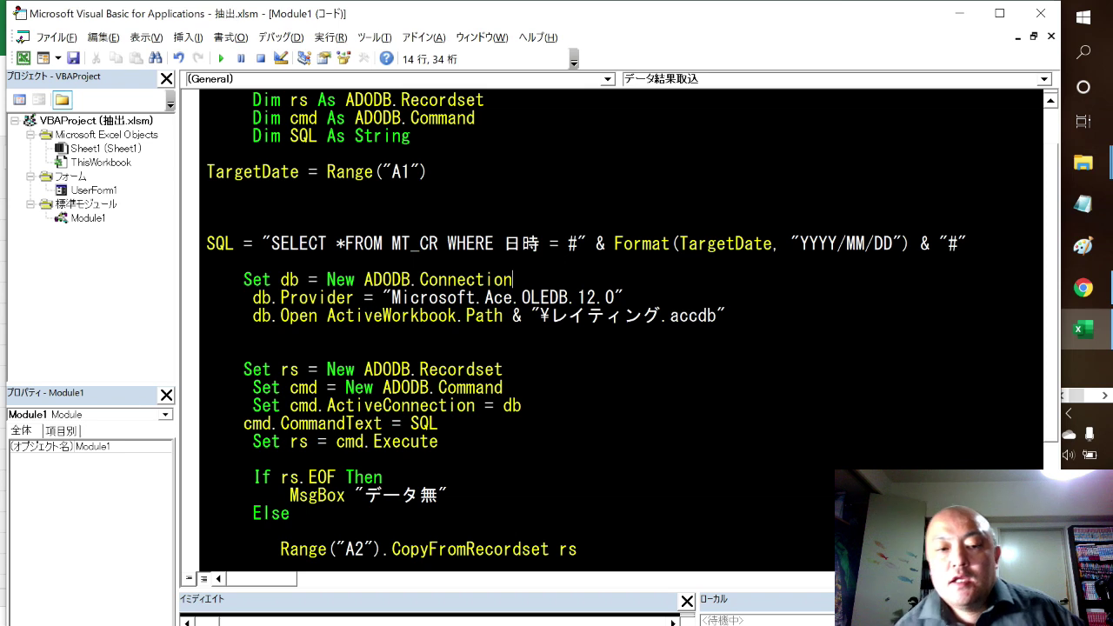
{"action": "scroll", "coordinate": [621, 335], "scroll_direction": "down", "scroll_amount": 3}
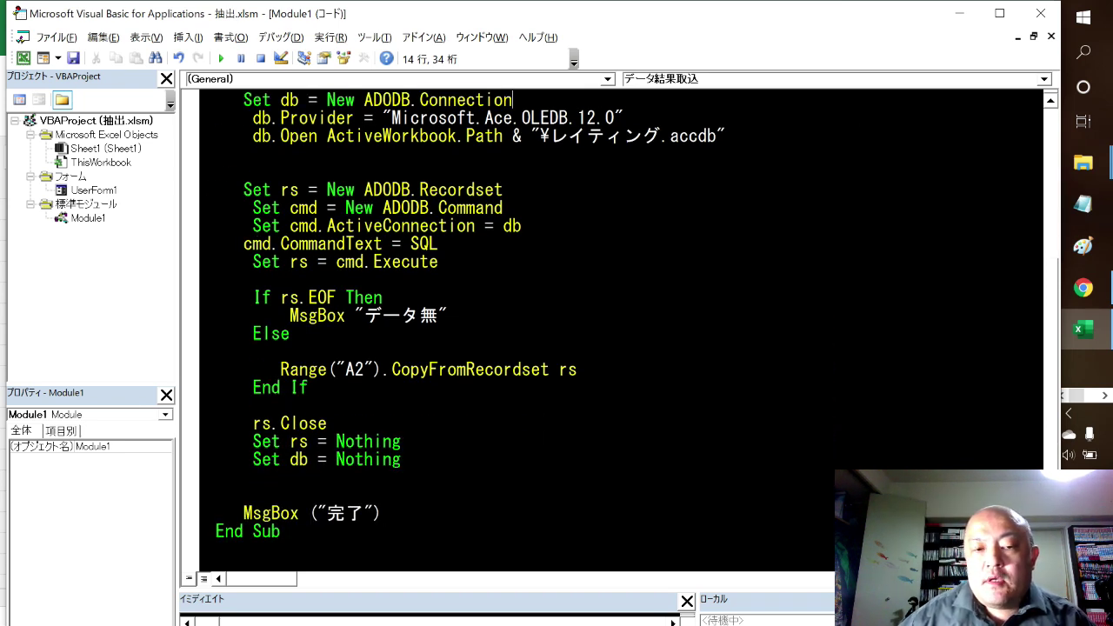
{"action": "scroll", "coordinate": [622, 335], "scroll_direction": "up", "scroll_amount": 4}
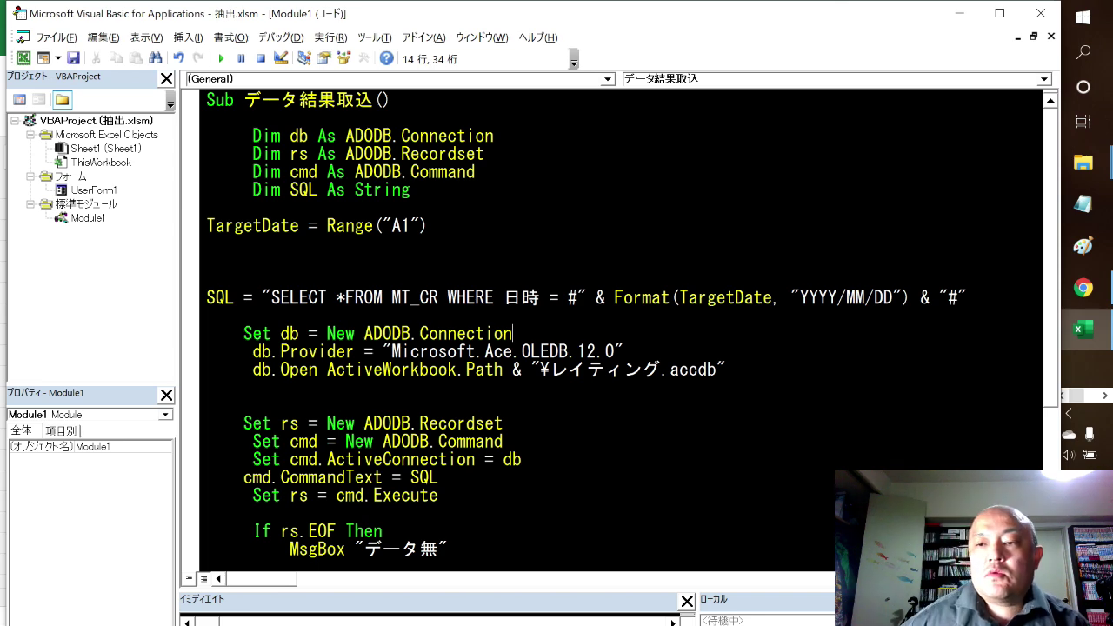
{"action": "left_click", "coordinate": [1105, 399]}
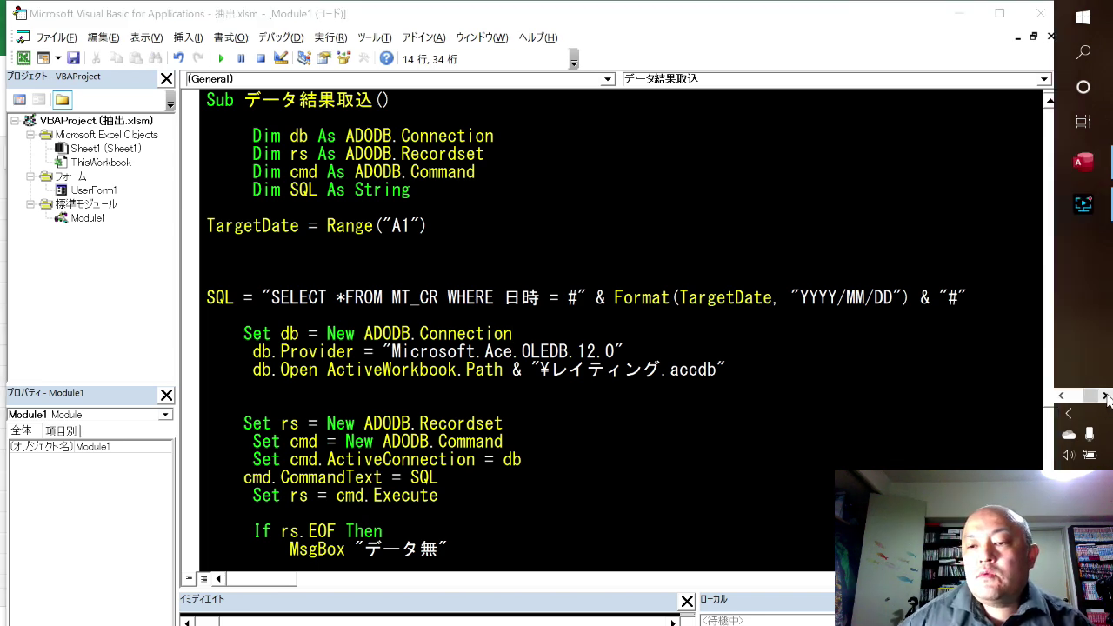
Switch to Access's MT_CR datasheet and scroll the navigation pane's database objects.
{"action": "left_click", "coordinate": [1083, 162]}
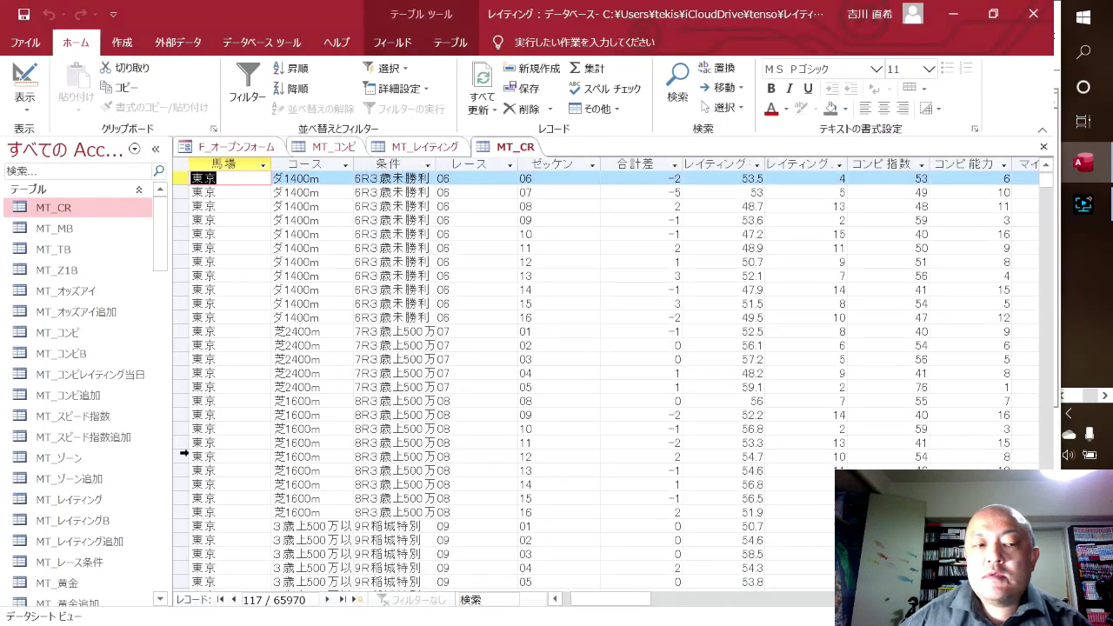
{"action": "scroll", "coordinate": [87, 445], "scroll_direction": "down", "scroll_amount": 5}
{"action": "scroll", "coordinate": [79, 443], "scroll_direction": "down", "scroll_amount": 5}
{"action": "scroll", "coordinate": [74, 442], "scroll_direction": "down", "scroll_amount": 5}
{"action": "scroll", "coordinate": [73, 442], "scroll_direction": "down", "scroll_amount": 5}
{"action": "scroll", "coordinate": [73, 442], "scroll_direction": "down", "scroll_amount": 5}
{"action": "scroll", "coordinate": [73, 442], "scroll_direction": "down", "scroll_amount": 5}
{"action": "scroll", "coordinate": [73, 442], "scroll_direction": "down", "scroll_amount": 5}
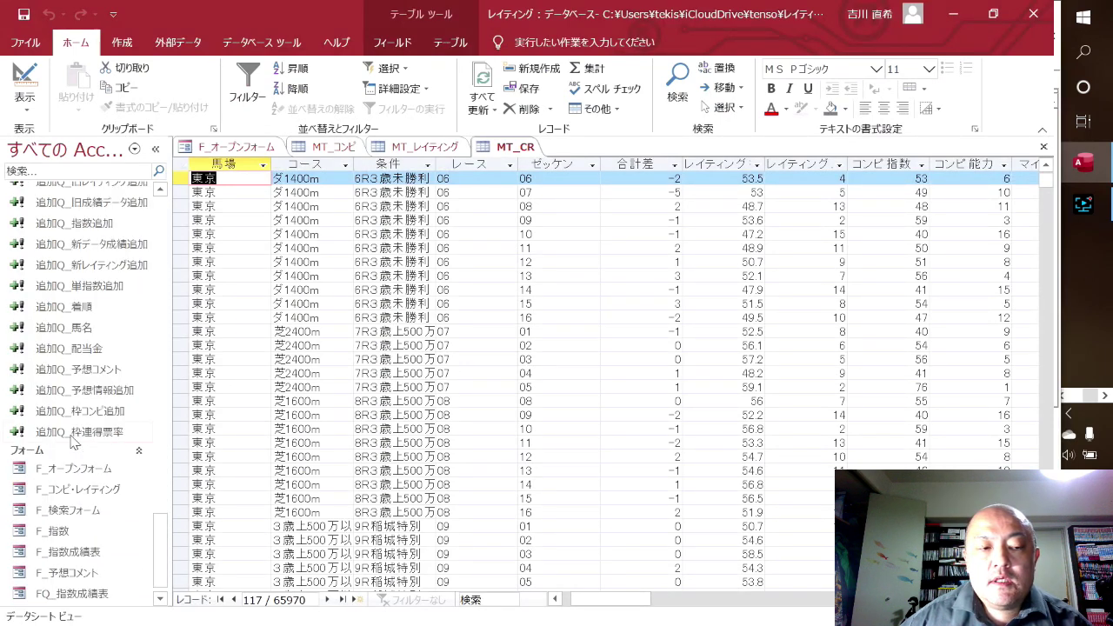
{"action": "scroll", "coordinate": [73, 442], "scroll_direction": "down", "scroll_amount": 5}
{"action": "scroll", "coordinate": [75, 434], "scroll_direction": "up", "scroll_amount": 2}
{"action": "left_click", "coordinate": [80, 414]}
{"action": "scroll", "coordinate": [80, 409], "scroll_direction": "up", "scroll_amount": 5}
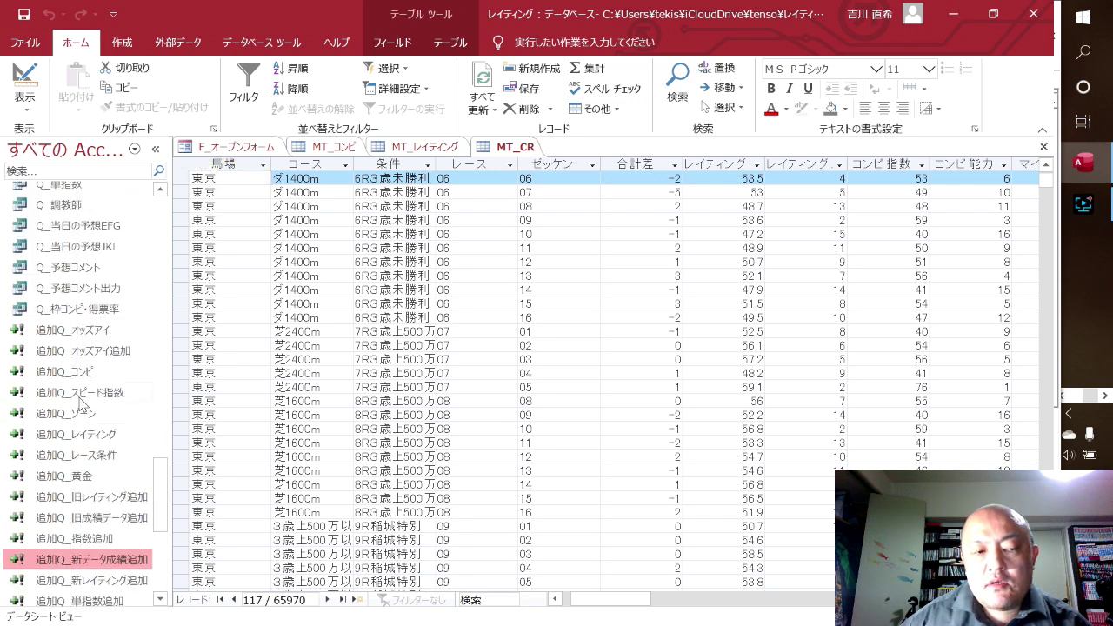
{"action": "scroll", "coordinate": [81, 403], "scroll_direction": "up", "scroll_amount": 5}
{"action": "scroll", "coordinate": [81, 402], "scroll_direction": "up", "scroll_amount": 3}
{"action": "scroll", "coordinate": [76, 330], "scroll_direction": "down", "scroll_amount": 2}
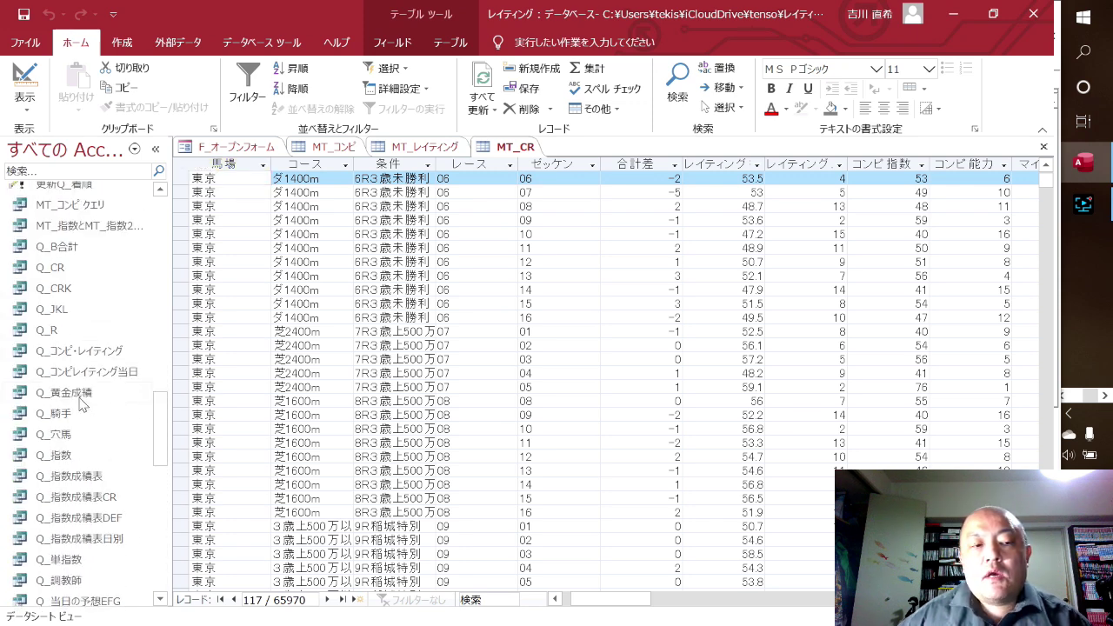
{"action": "scroll", "coordinate": [62, 348], "scroll_direction": "down", "scroll_amount": 5}
{"action": "scroll", "coordinate": [61, 365], "scroll_direction": "down", "scroll_amount": 5}
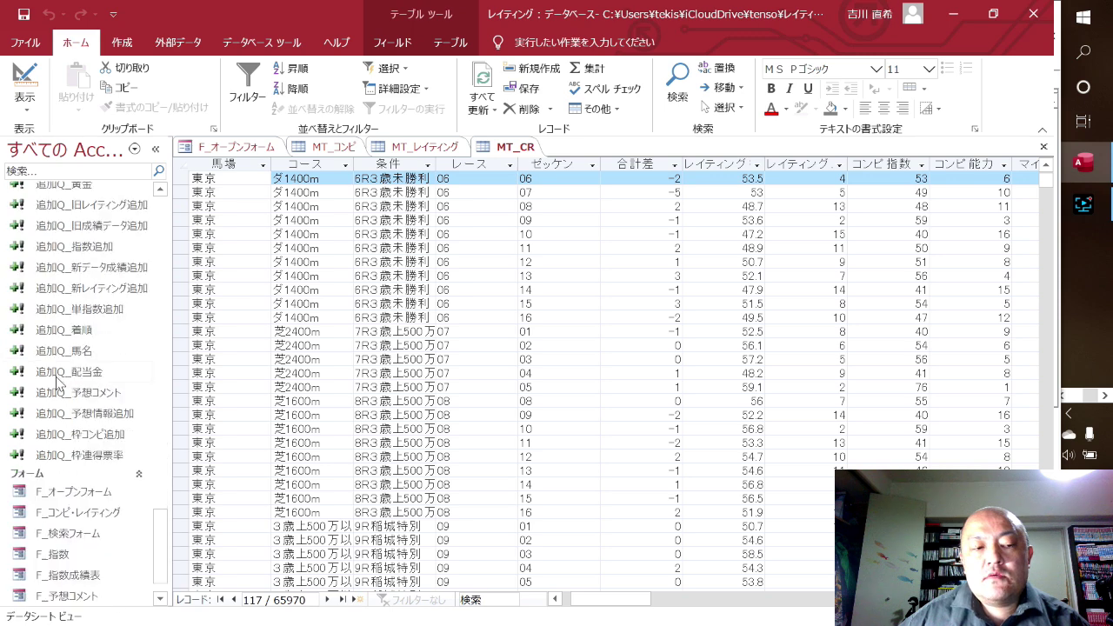
{"action": "scroll", "coordinate": [59, 383], "scroll_direction": "down", "scroll_amount": 2}
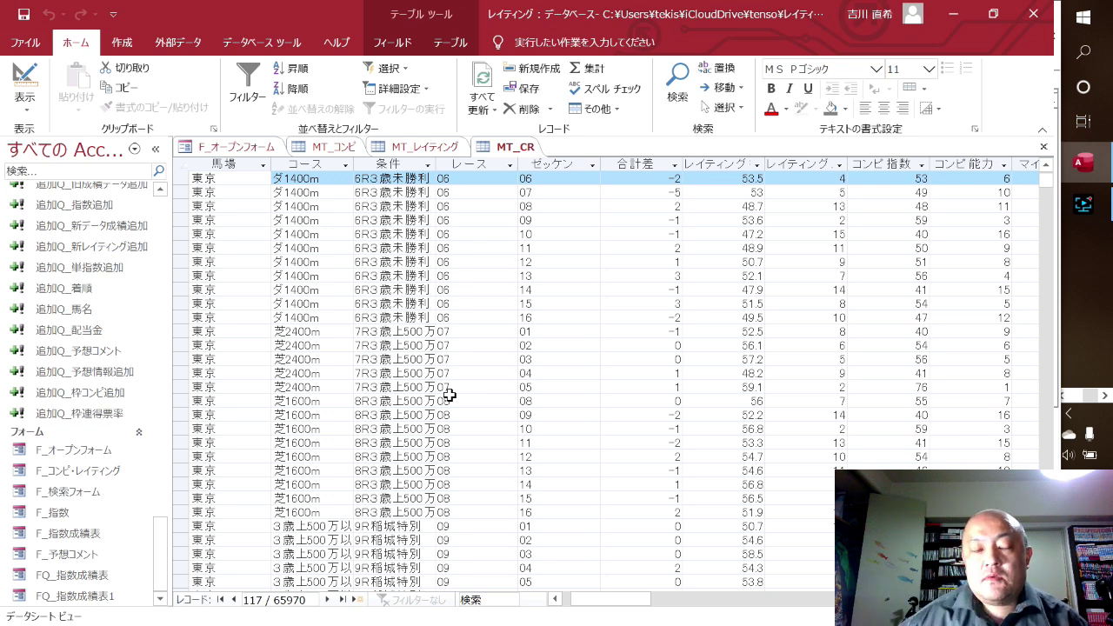
{"action": "scroll", "coordinate": [661, 478], "scroll_direction": "down", "scroll_amount": 9}
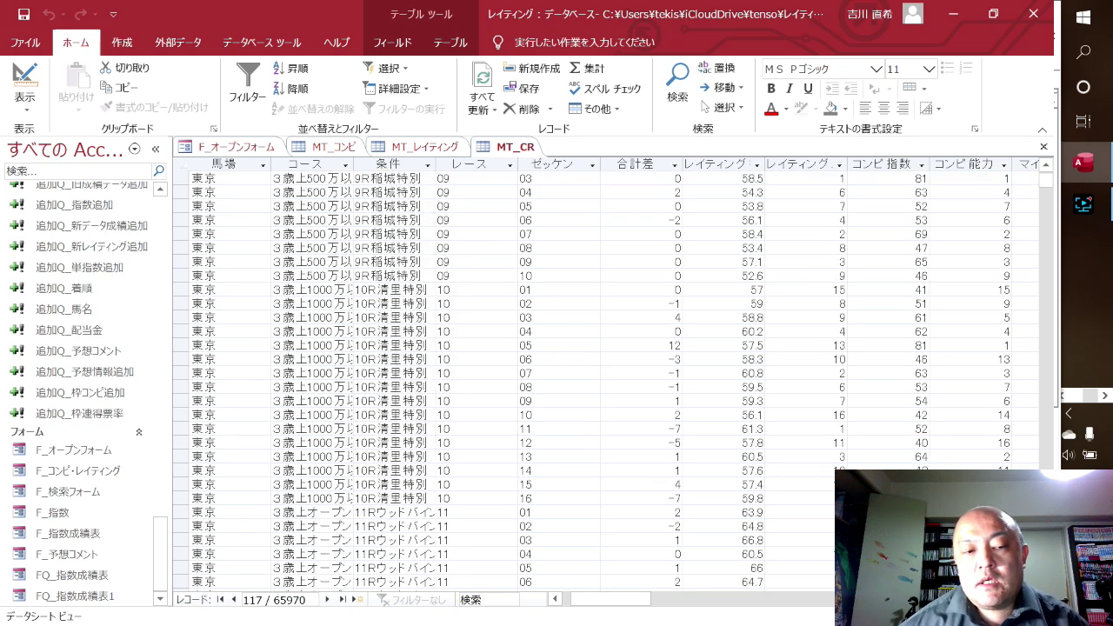
{"action": "scroll", "coordinate": [609, 383], "scroll_direction": "down", "scroll_amount": 10}
{"action": "scroll", "coordinate": [608, 382], "scroll_direction": "down", "scroll_amount": 10}
{"action": "scroll", "coordinate": [609, 382], "scroll_direction": "down", "scroll_amount": 10}
{"action": "scroll", "coordinate": [608, 383], "scroll_direction": "down", "scroll_amount": 10}
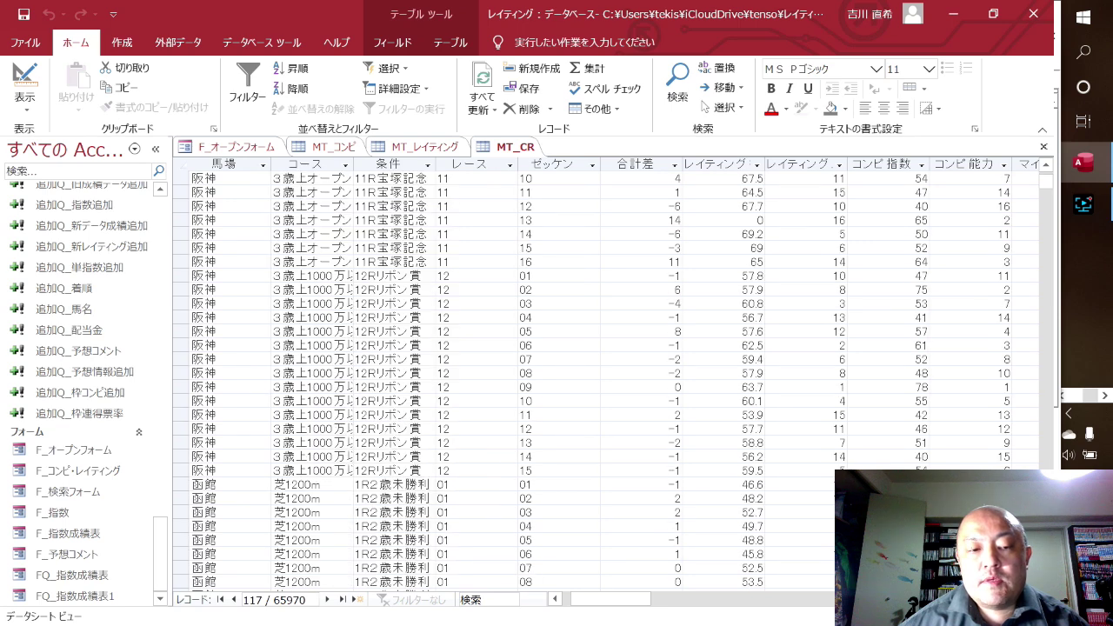
{"action": "scroll", "coordinate": [609, 382], "scroll_direction": "up", "scroll_amount": 10}
{"action": "scroll", "coordinate": [609, 382], "scroll_direction": "up", "scroll_amount": 10}
{"action": "scroll", "coordinate": [609, 382], "scroll_direction": "up", "scroll_amount": 10}
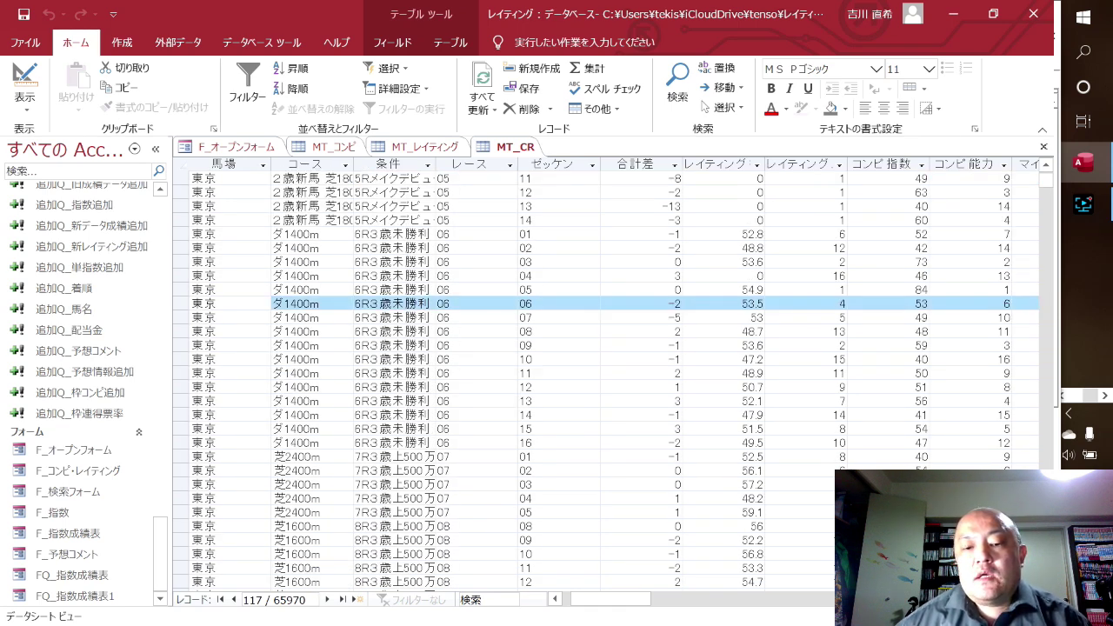
{"action": "scroll", "coordinate": [608, 382], "scroll_direction": "down", "scroll_amount": 10}
{"action": "scroll", "coordinate": [608, 382], "scroll_direction": "down", "scroll_amount": 10}
{"action": "scroll", "coordinate": [609, 382], "scroll_direction": "down", "scroll_amount": 10}
{"action": "scroll", "coordinate": [608, 382], "scroll_direction": "down", "scroll_amount": 10}
{"action": "scroll", "coordinate": [669, 477], "scroll_direction": "down", "scroll_amount": 5}
{"action": "scroll", "coordinate": [668, 477], "scroll_direction": "up", "scroll_amount": 10}
{"action": "scroll", "coordinate": [668, 476], "scroll_direction": "up", "scroll_amount": 10}
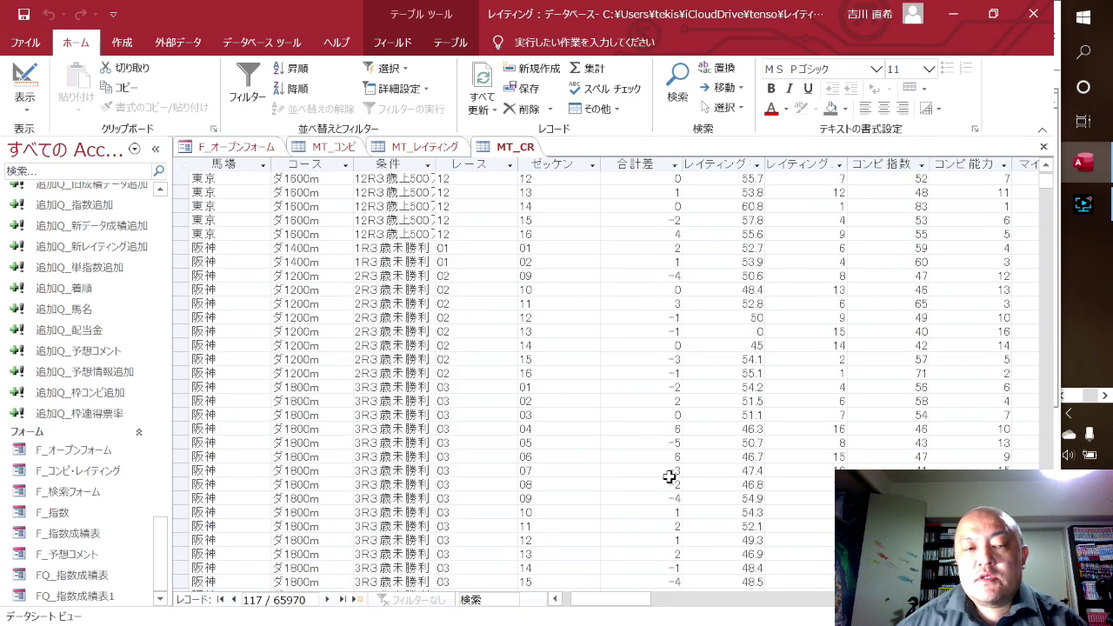
{"action": "scroll", "coordinate": [668, 476], "scroll_direction": "up", "scroll_amount": 20}
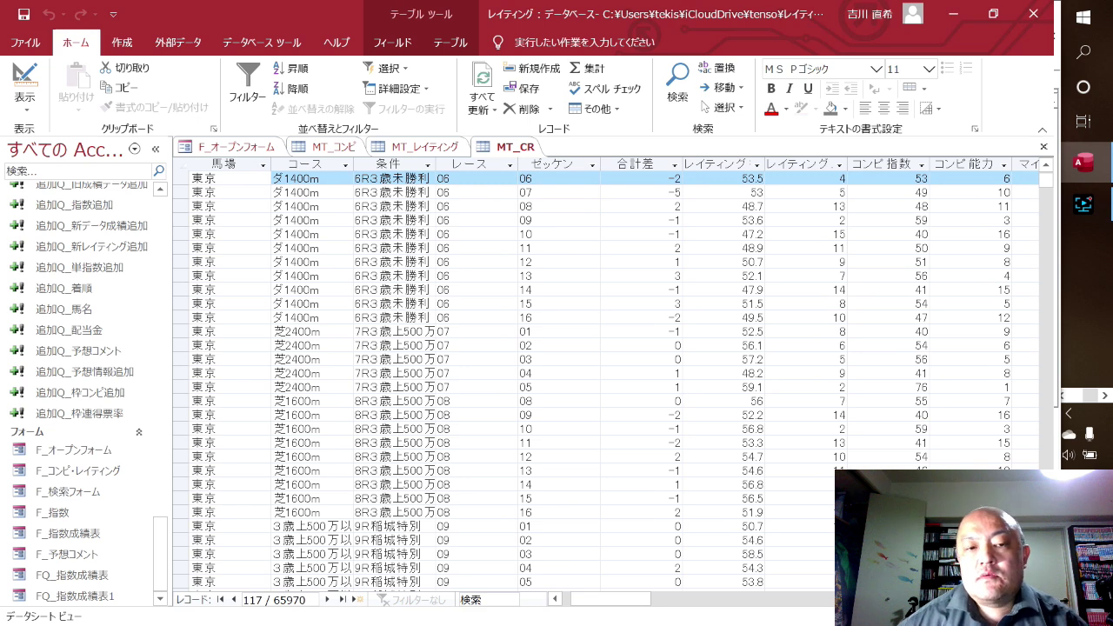
{"action": "left_click", "coordinate": [804, 456]}
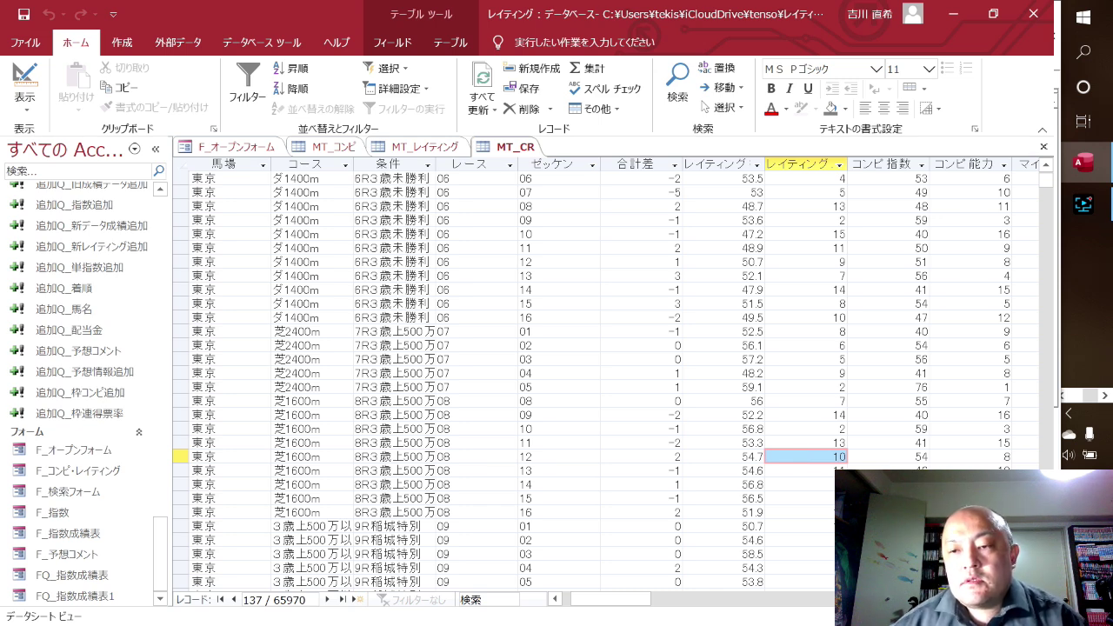
{"action": "left_click", "coordinate": [1083, 204]}
{"action": "left_click", "coordinate": [639, 505]}
{"action": "left_click", "coordinate": [622, 359]}
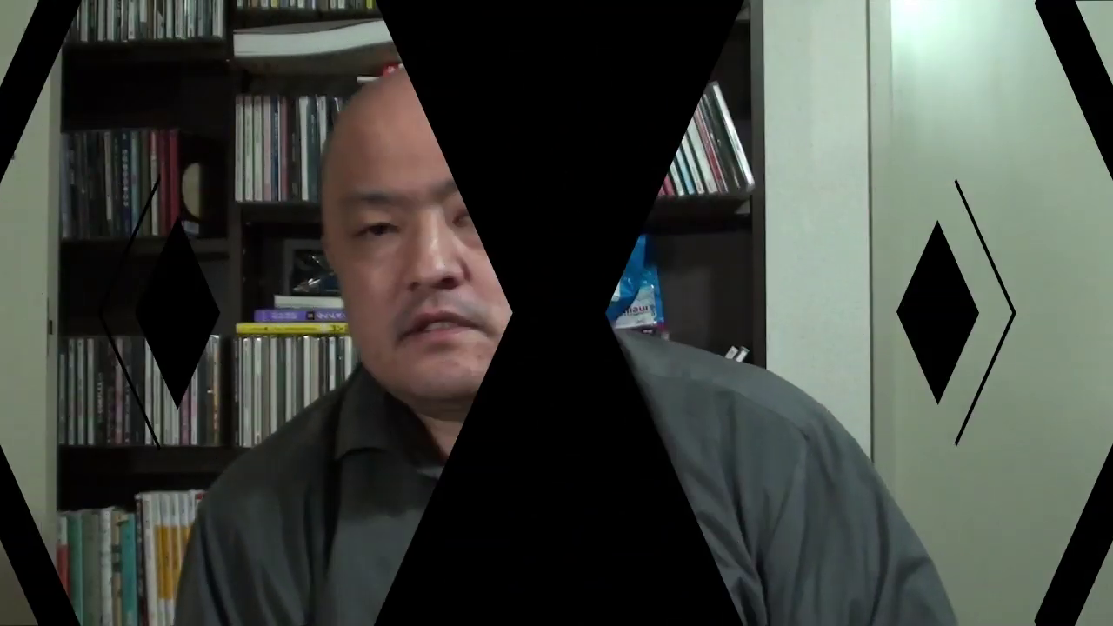